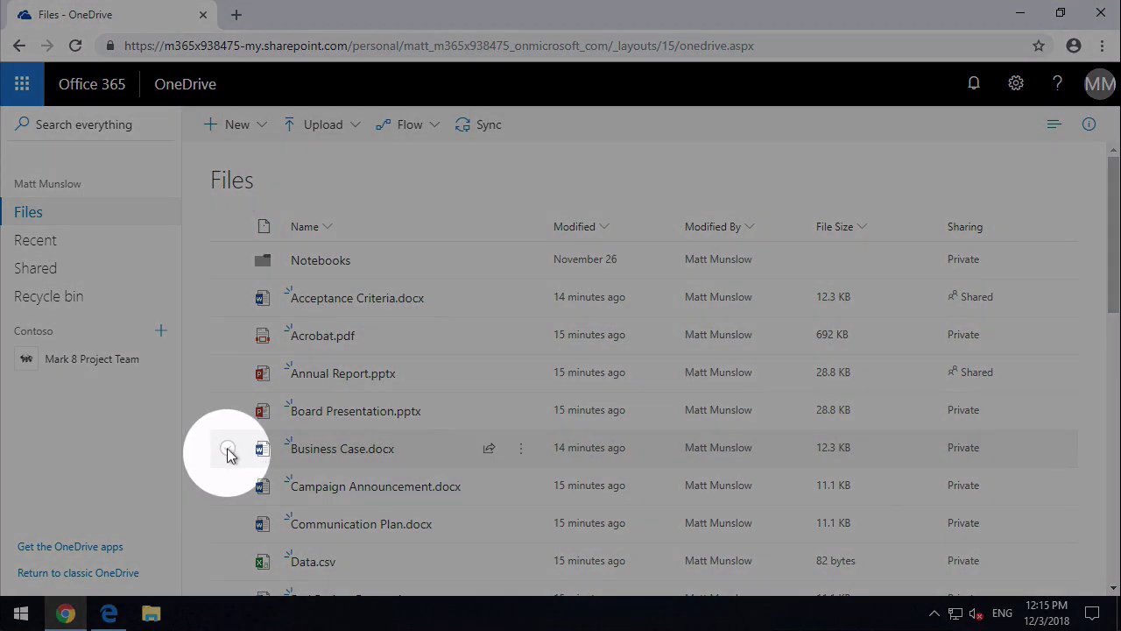
- Select Business Case.docx and bring up its Send Link sharing dialog
{"action": "left_click", "coordinate": [227, 450]}
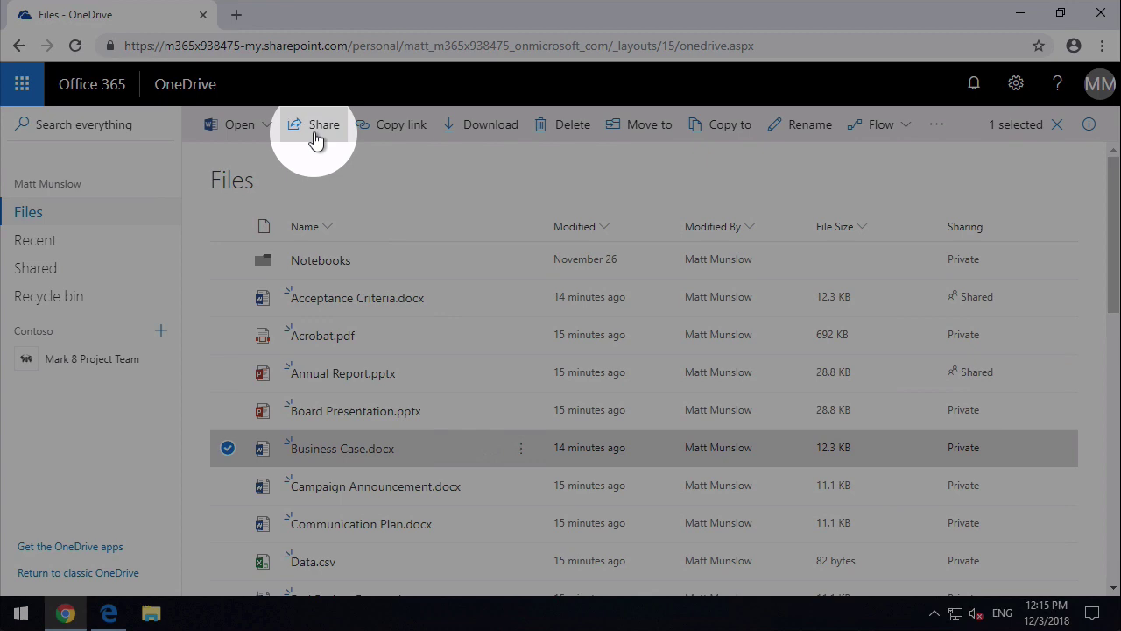
{"action": "left_click", "coordinate": [316, 128]}
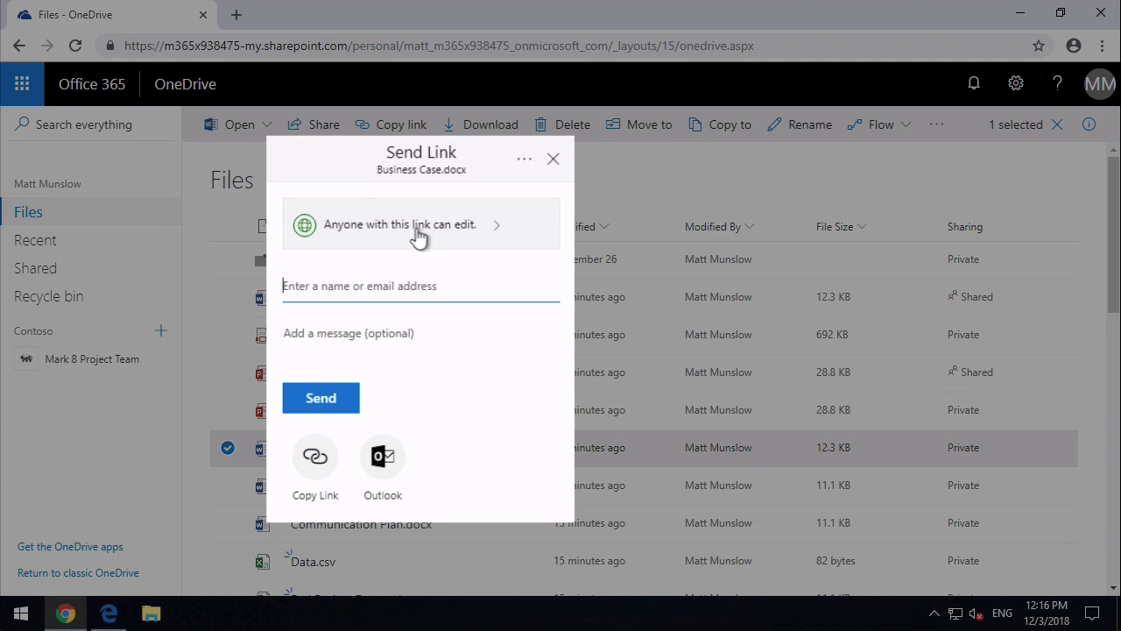
- Try the People in Contoso, existing-access and Specific people audiences, then settle on Anyone
{"action": "left_click", "coordinate": [408, 231]}
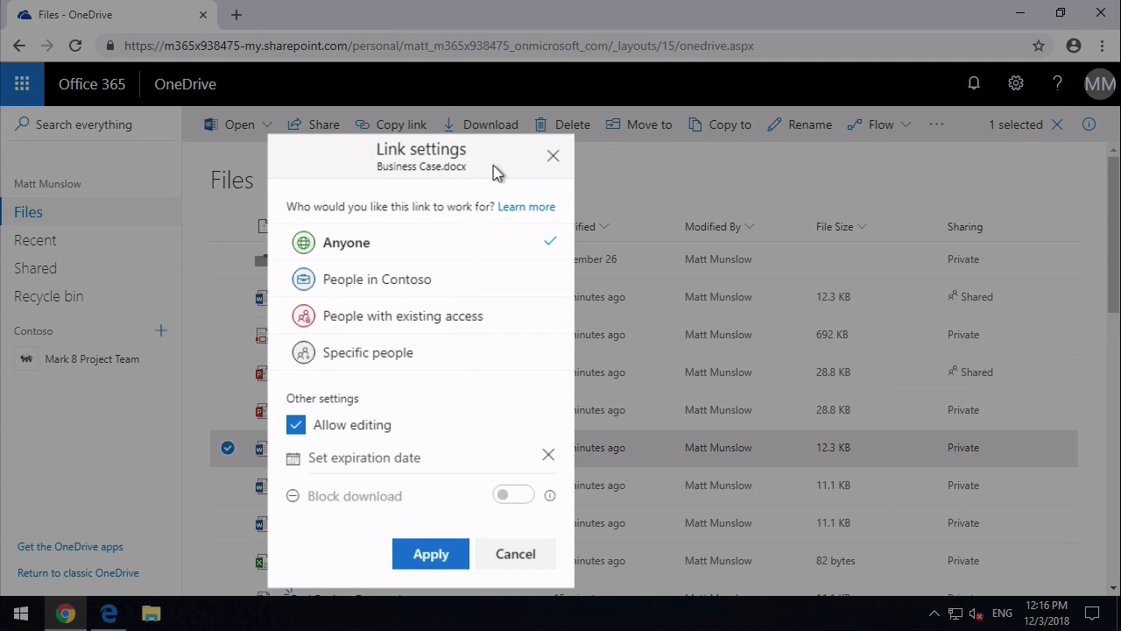
{"action": "left_click", "coordinate": [380, 290]}
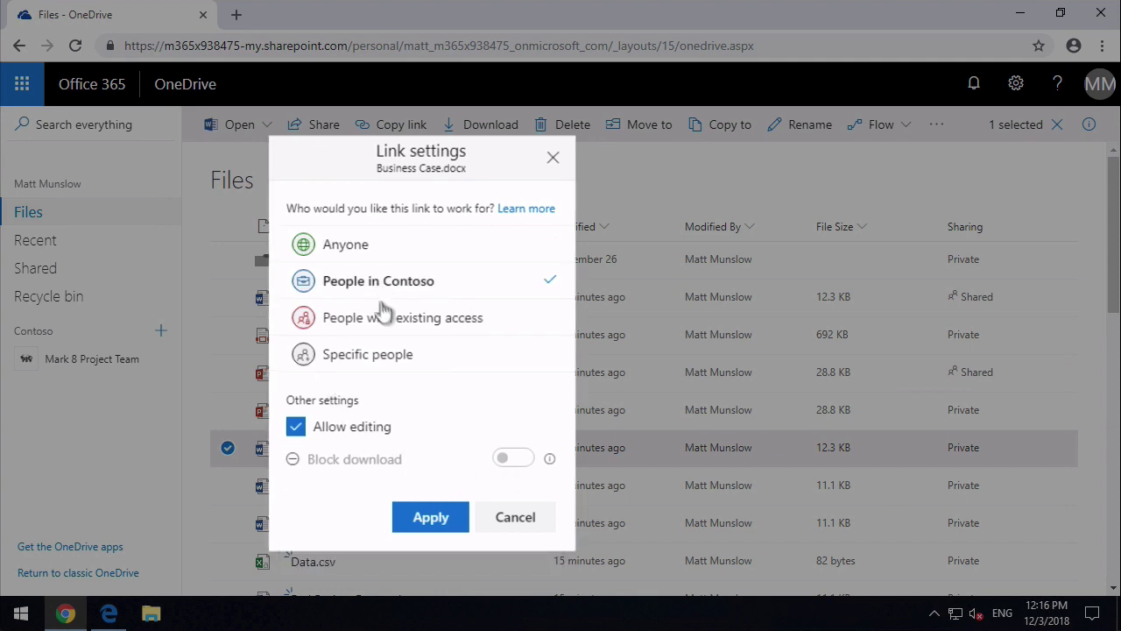
{"action": "left_click", "coordinate": [388, 318]}
{"action": "left_click", "coordinate": [379, 361]}
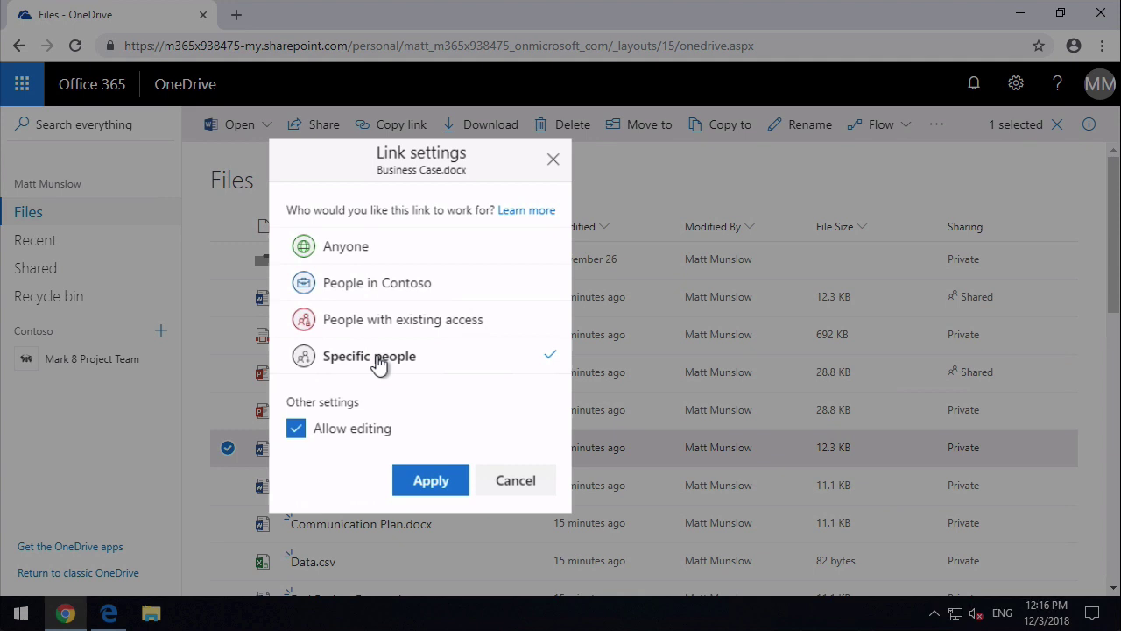
{"action": "left_click", "coordinate": [357, 248]}
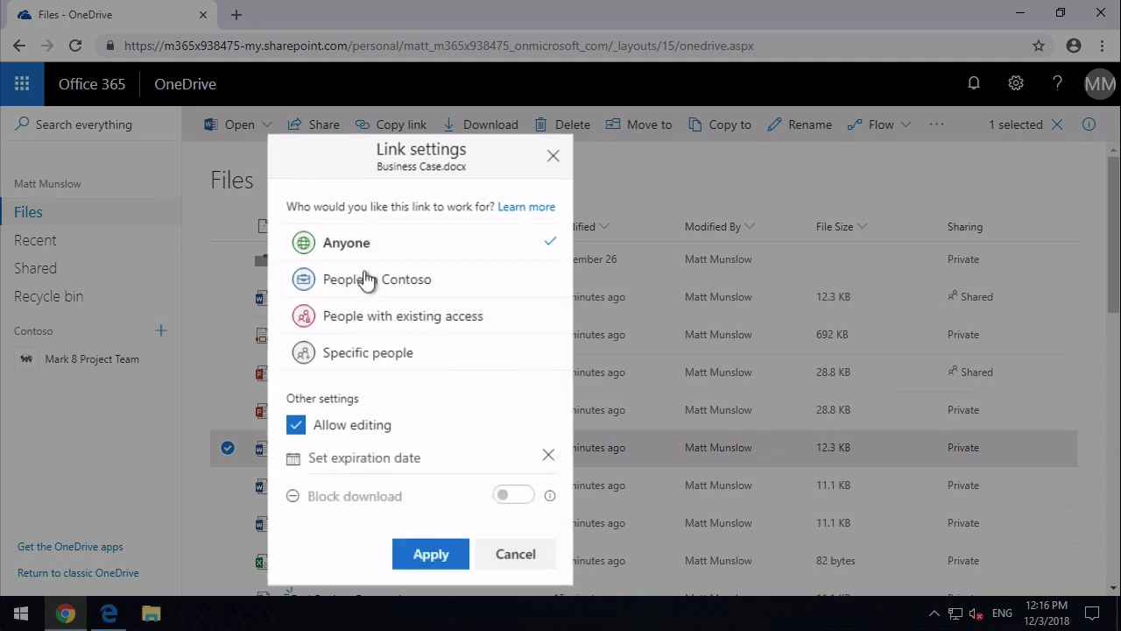
{"action": "left_click", "coordinate": [370, 289]}
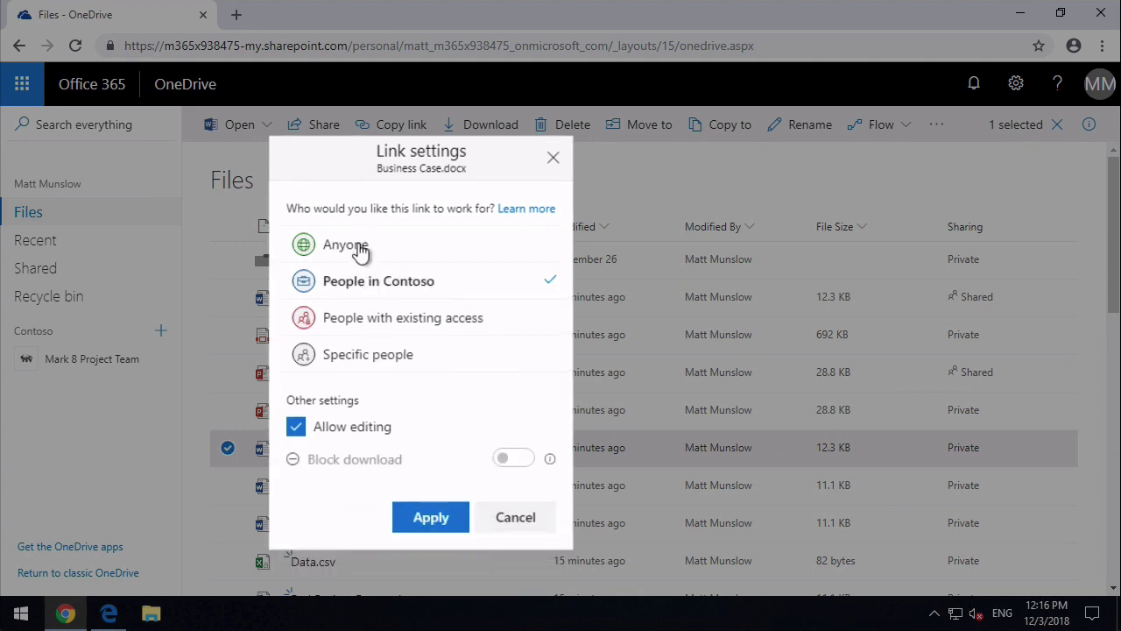
{"action": "left_click", "coordinate": [359, 250]}
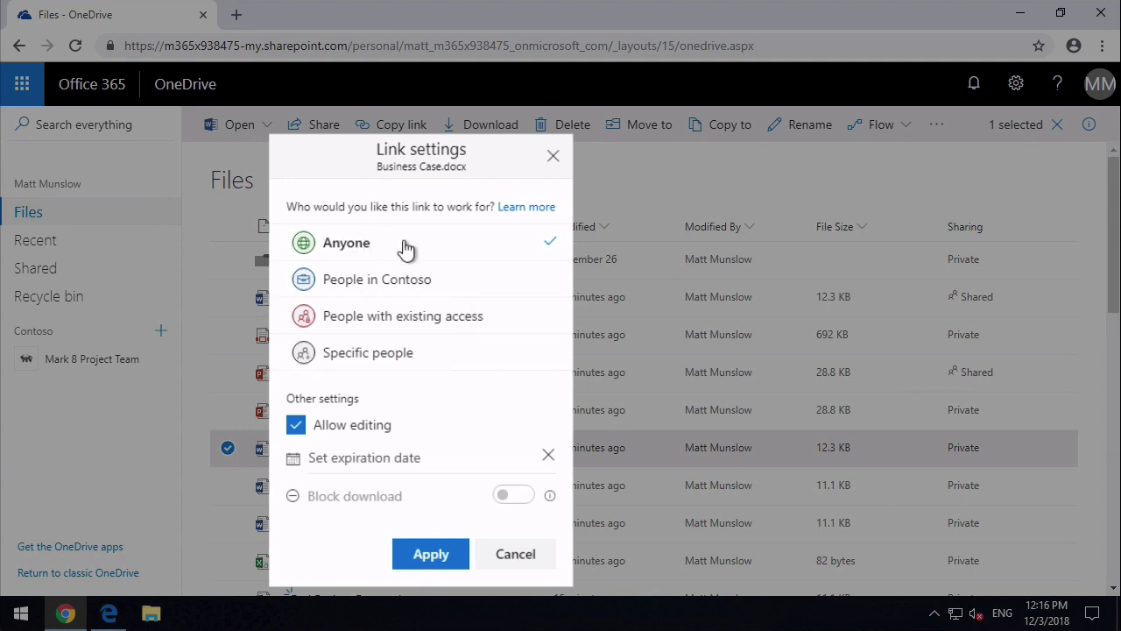
{"action": "left_click", "coordinate": [430, 289]}
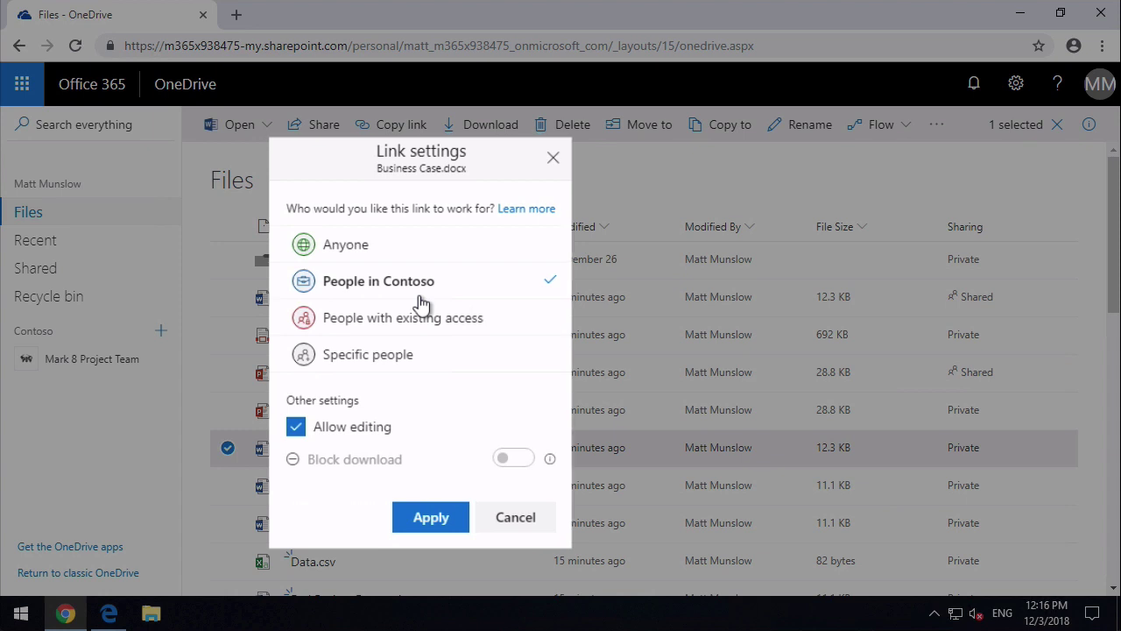
{"action": "left_click", "coordinate": [382, 246]}
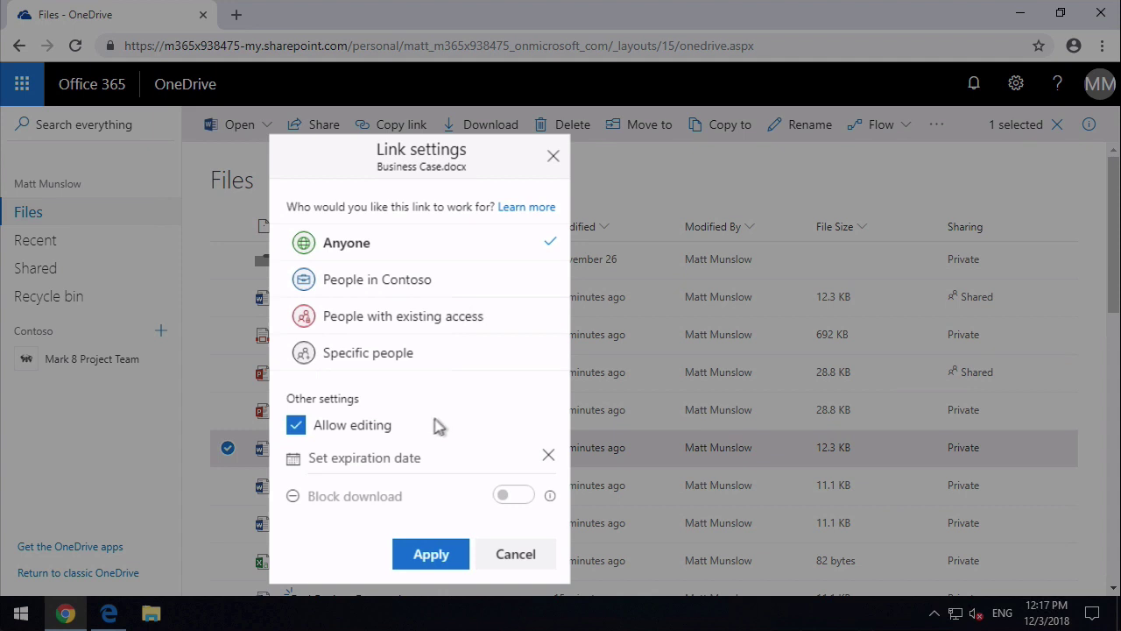
- Turn off Allow editing, turn on Block download, and apply the Anyone link settings
{"action": "left_click", "coordinate": [362, 436]}
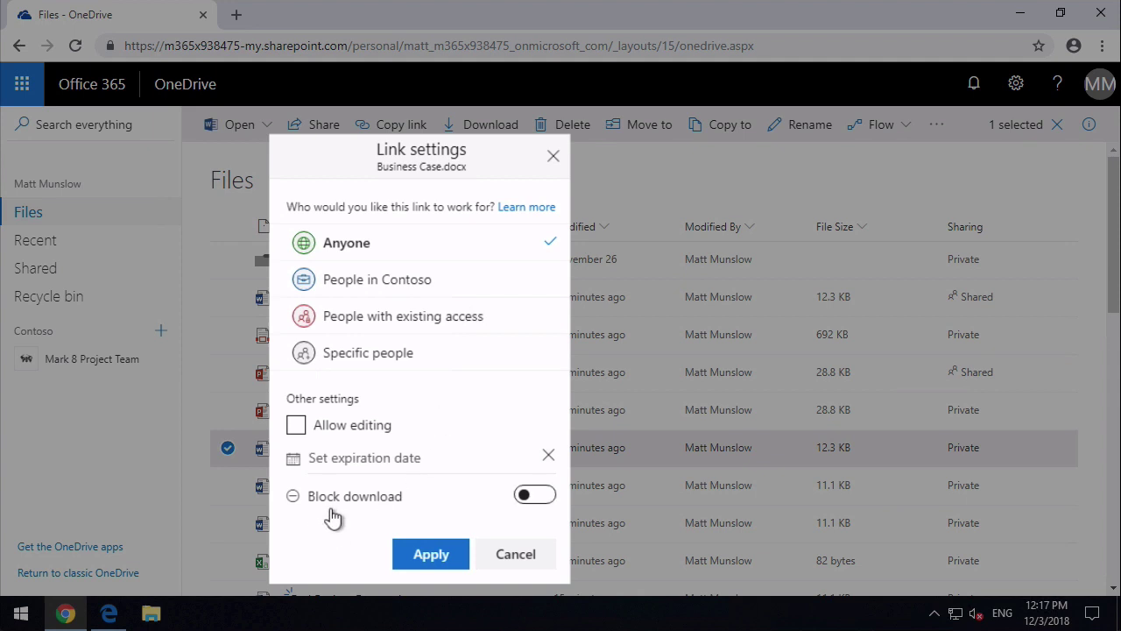
{"action": "left_click", "coordinate": [539, 496]}
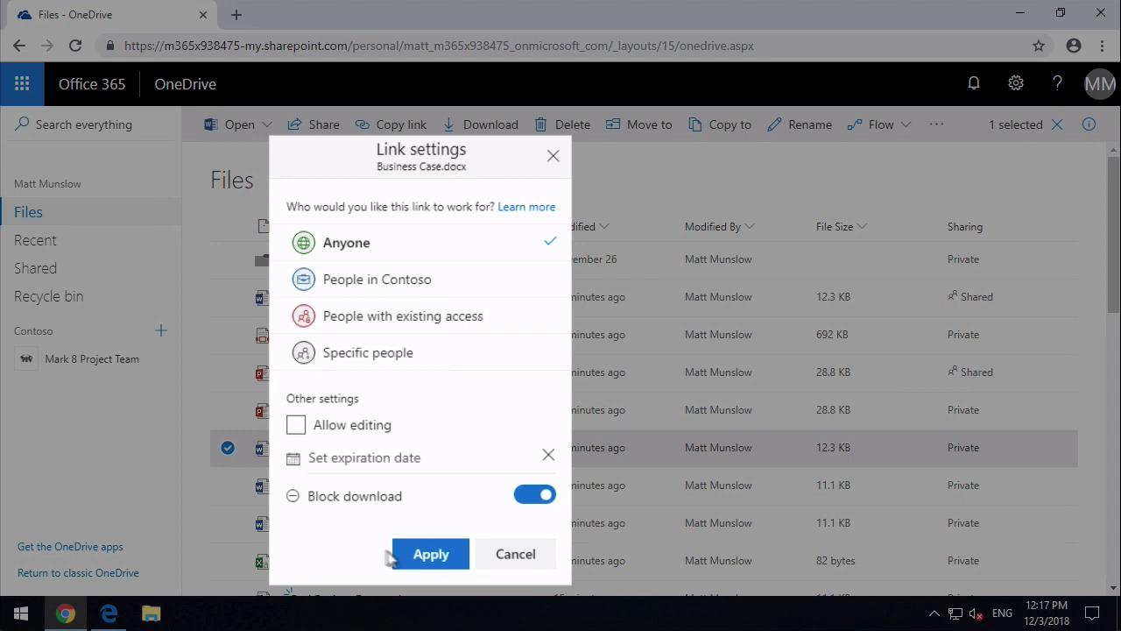
{"action": "left_click", "coordinate": [429, 555]}
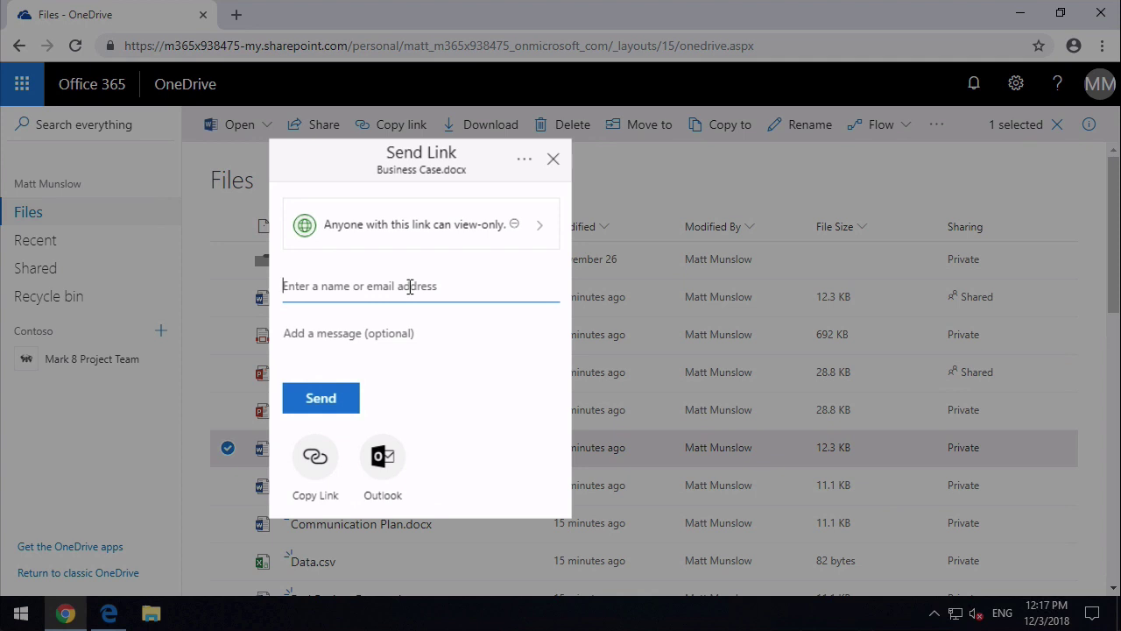
- Send the link to the outside Gmail address with the message 'please review'
{"action": "left_click", "coordinate": [410, 287]}
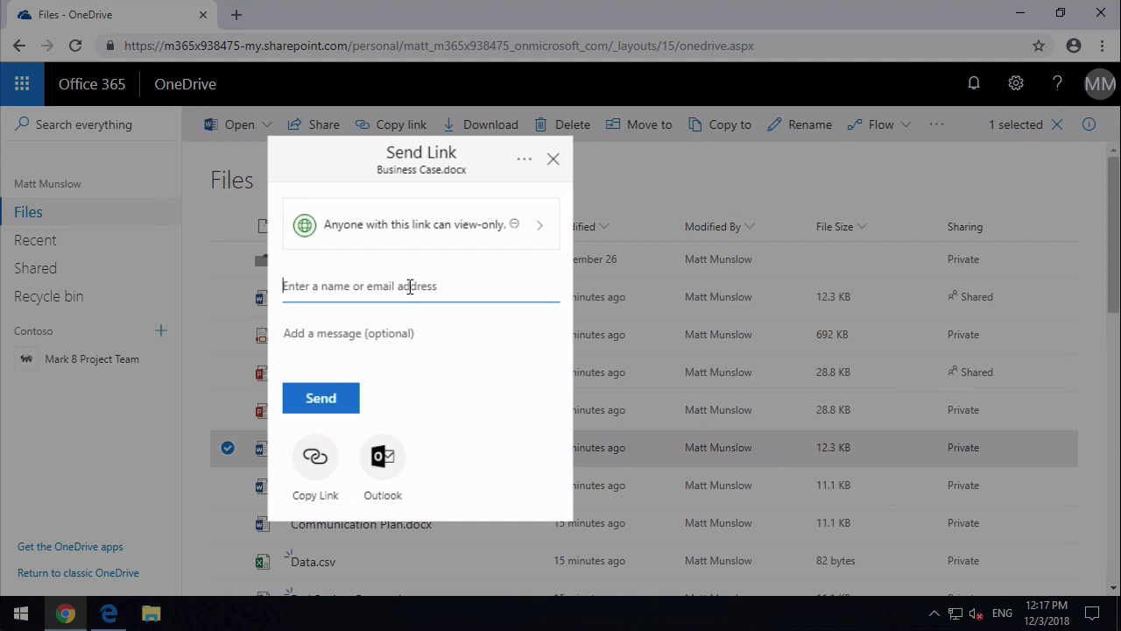
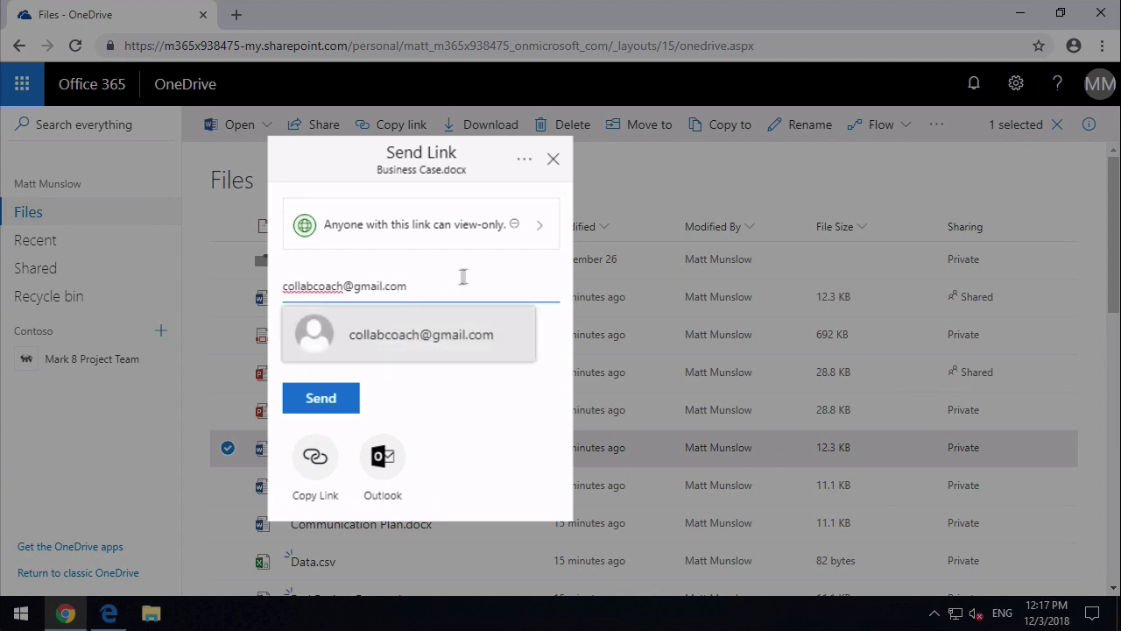
{"action": "left_click", "coordinate": [473, 331]}
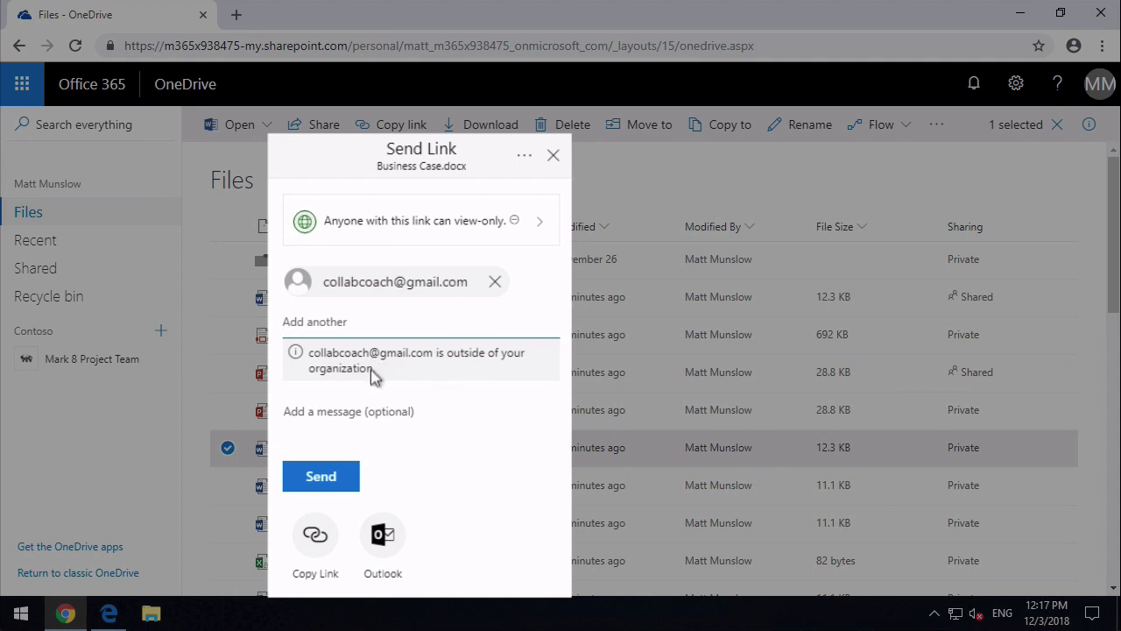
{"action": "left_click", "coordinate": [352, 415]}
{"action": "type", "text": "please re"}
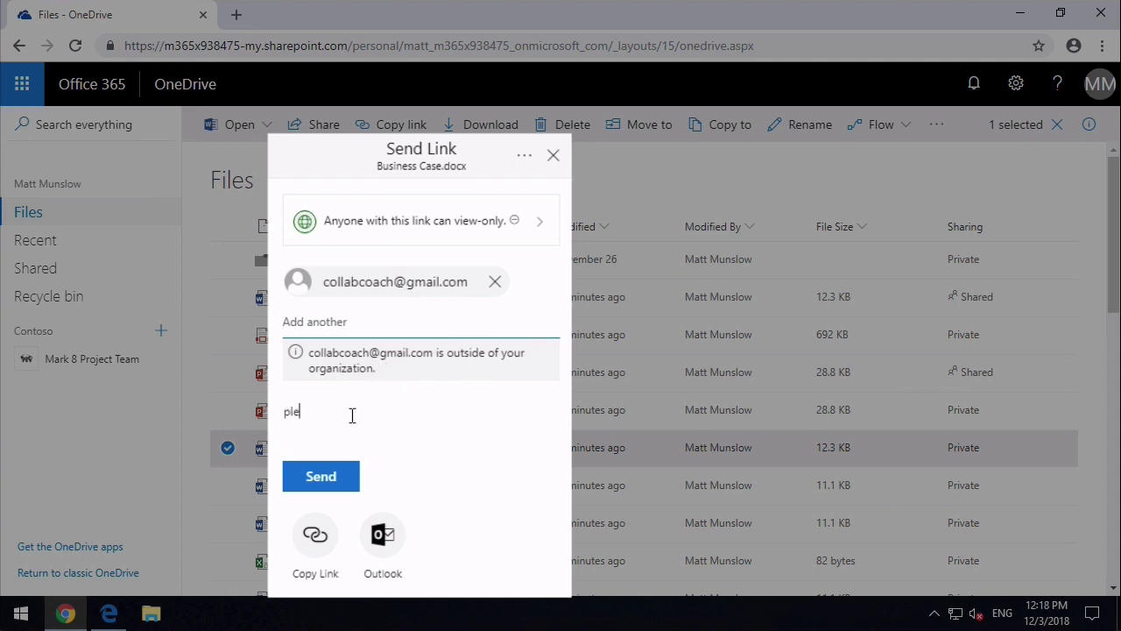
{"action": "type", "text": "view"}
{"action": "left_click", "coordinate": [331, 489]}
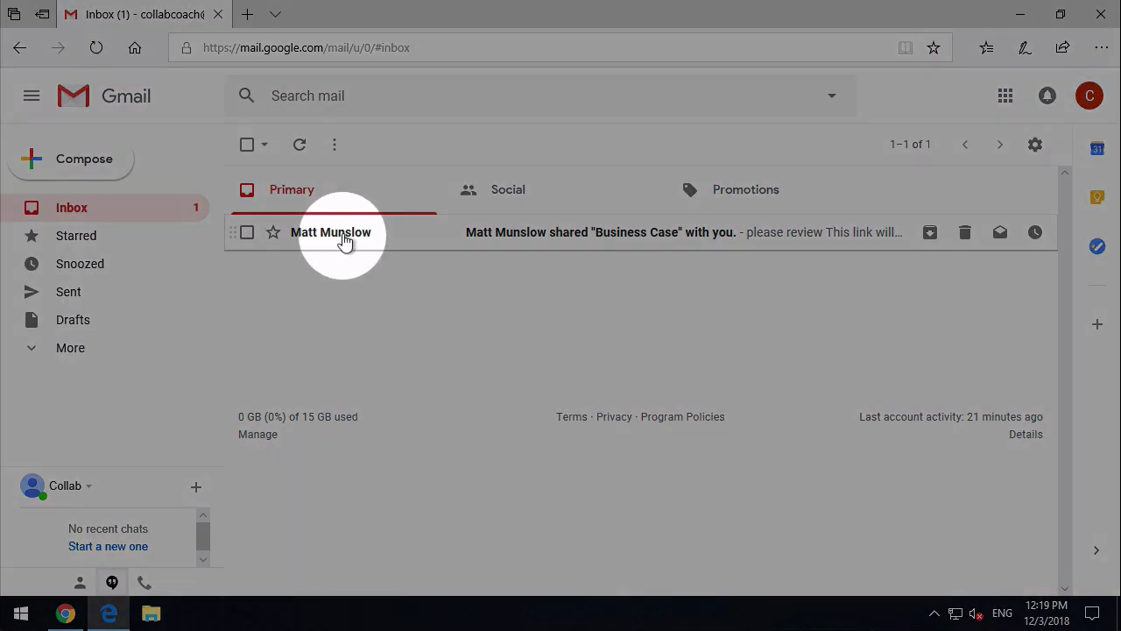
- Open the Business Case sharing email in Gmail and open the document from it
{"action": "left_click", "coordinate": [344, 239]}
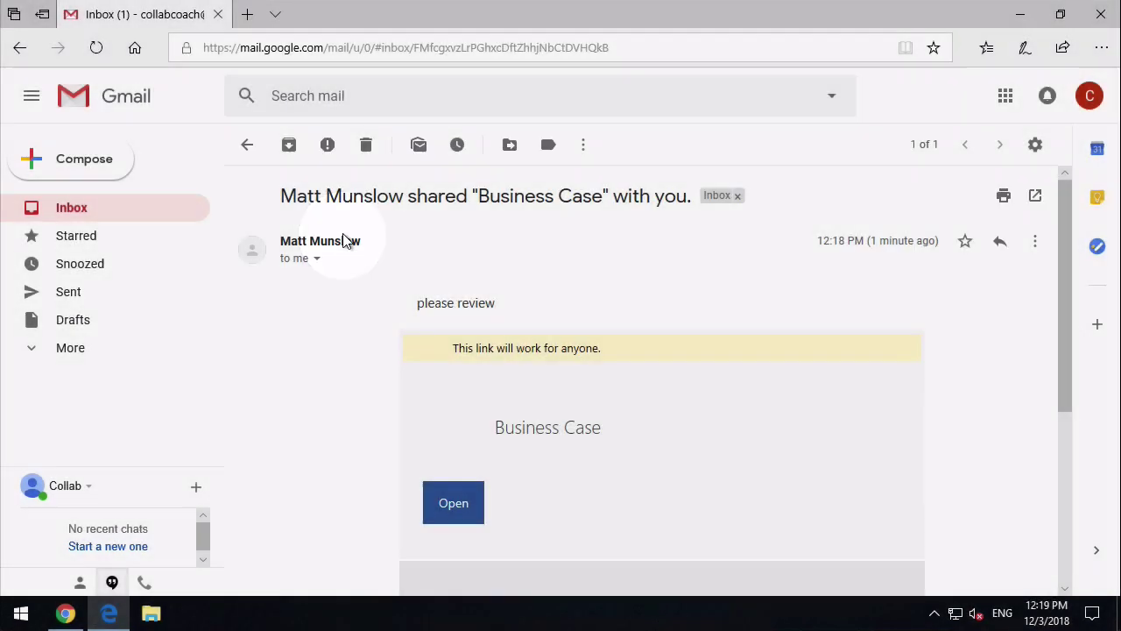
{"action": "scroll", "coordinate": [324, 414], "scroll_direction": "down", "scroll_amount": 1}
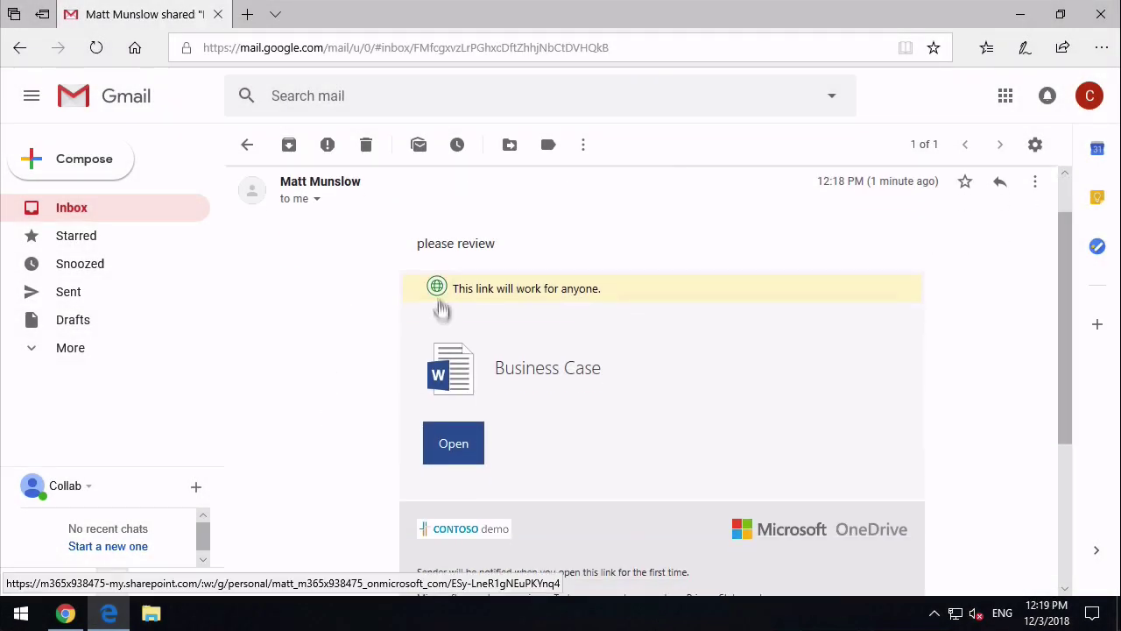
{"action": "scroll", "coordinate": [307, 318], "scroll_direction": "up", "scroll_amount": 1}
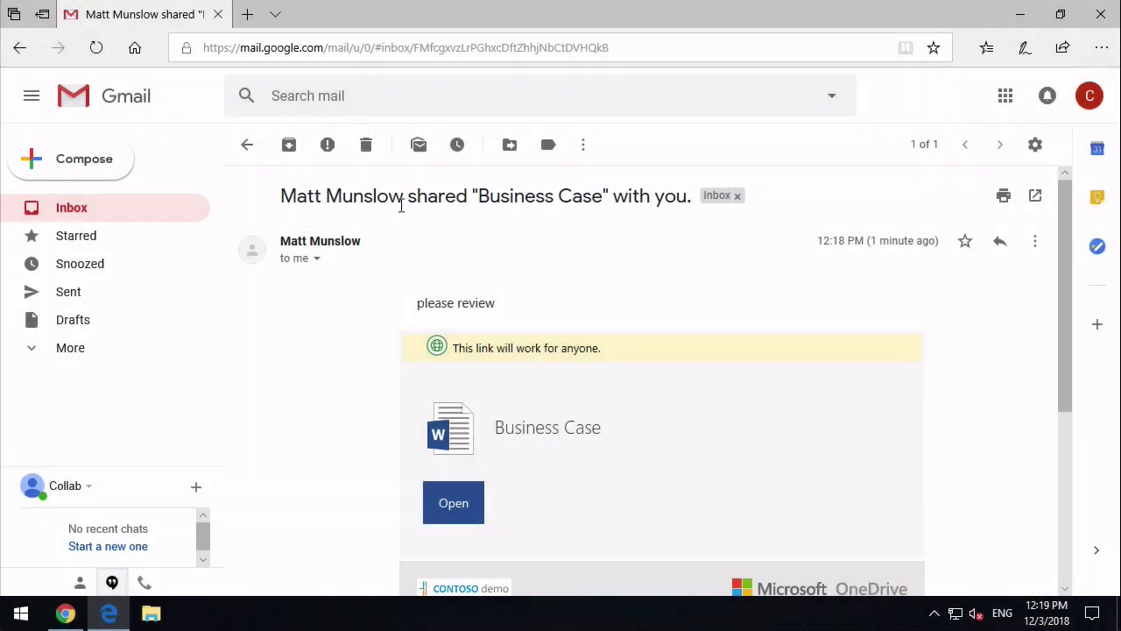
{"action": "scroll", "coordinate": [331, 411], "scroll_direction": "down", "scroll_amount": 3}
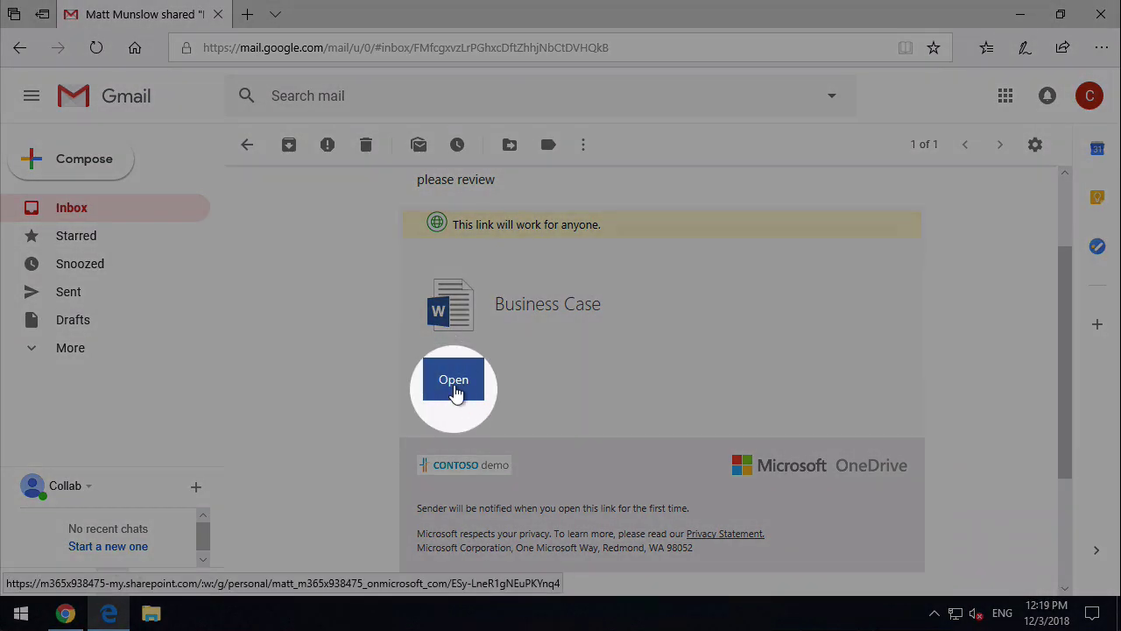
{"action": "left_click", "coordinate": [453, 382]}
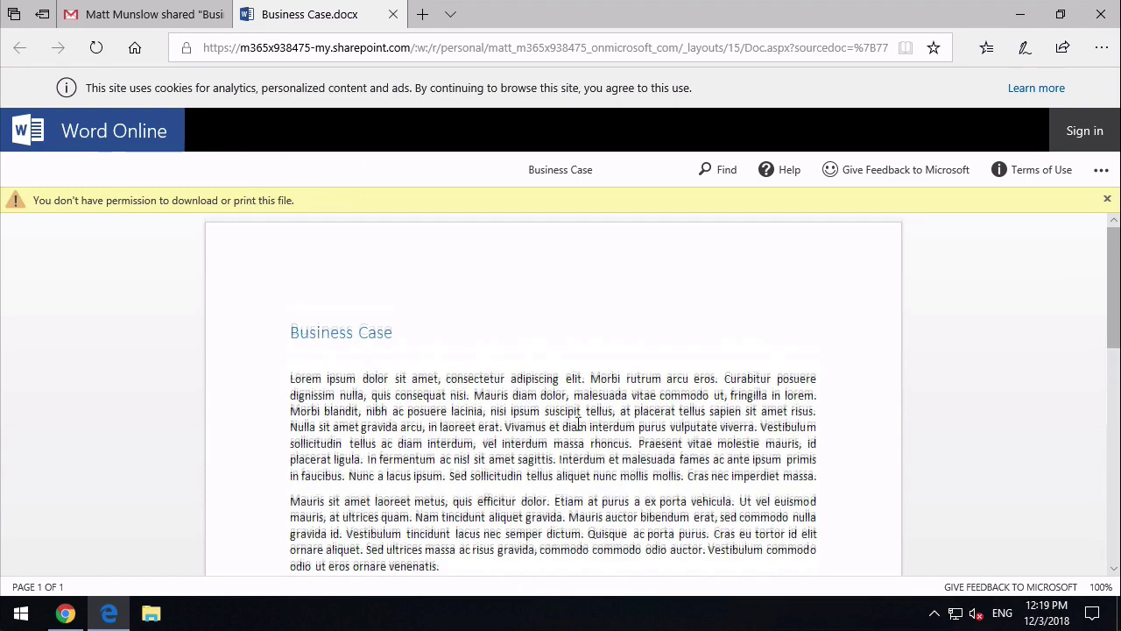
- Scroll the document and check the '...' options, confirming no download or print
{"action": "scroll", "coordinate": [578, 423], "scroll_direction": "down", "scroll_amount": 5}
{"action": "scroll", "coordinate": [578, 423], "scroll_direction": "up", "scroll_amount": 5}
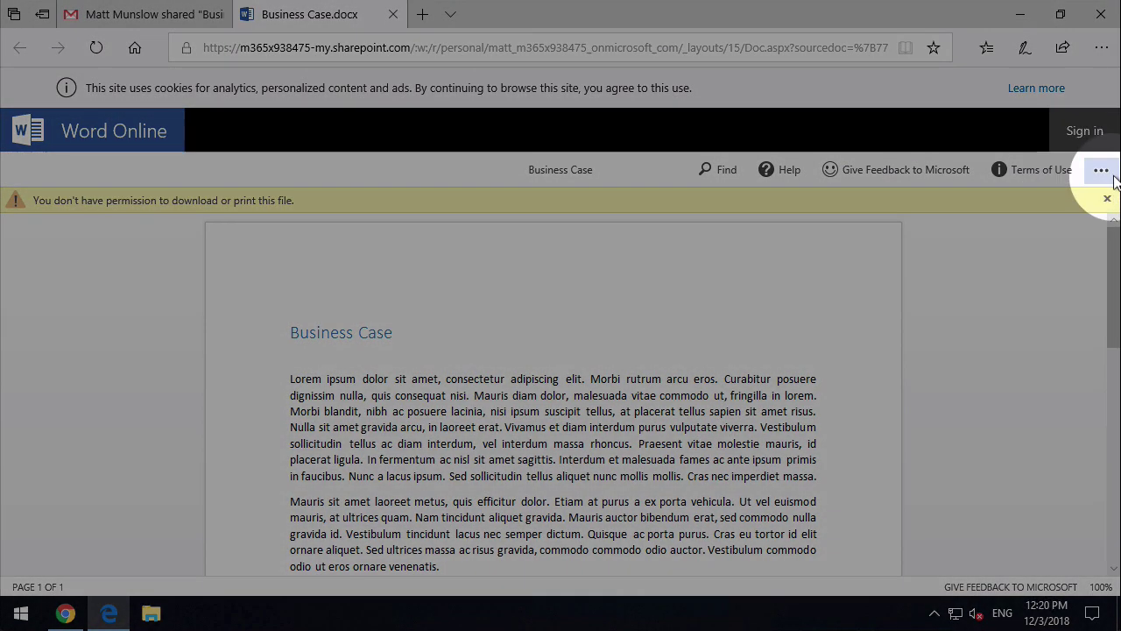
{"action": "left_click", "coordinate": [1101, 169]}
{"action": "left_click", "coordinate": [1031, 375]}
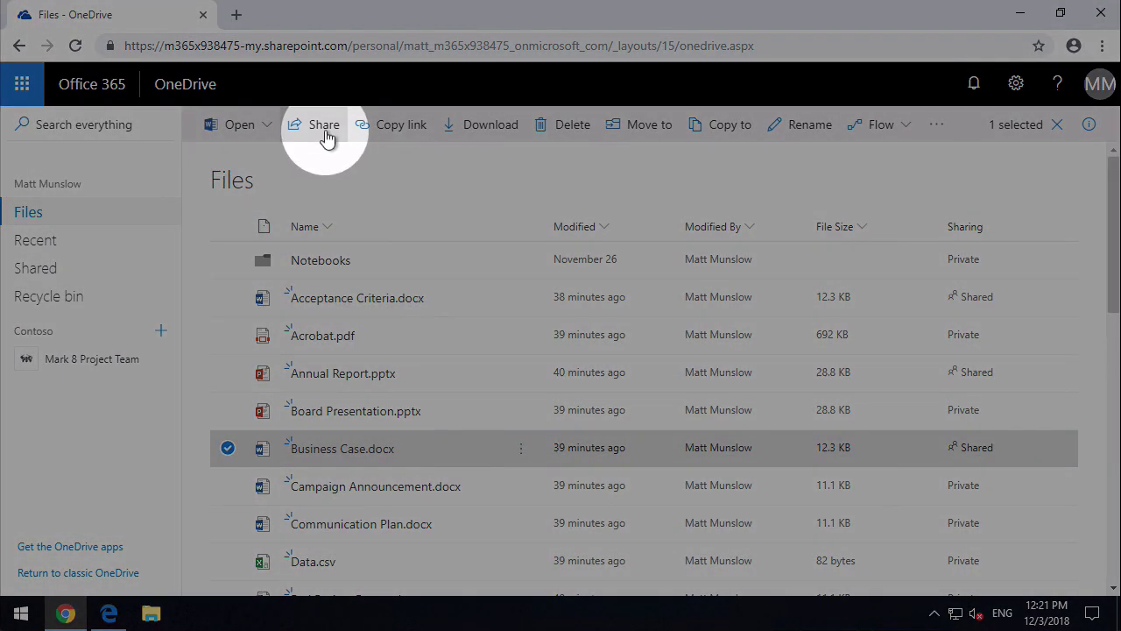
- Set Business Case.docx's share link to People in Contoso, view-only, with download blocked
{"action": "left_click", "coordinate": [323, 127]}
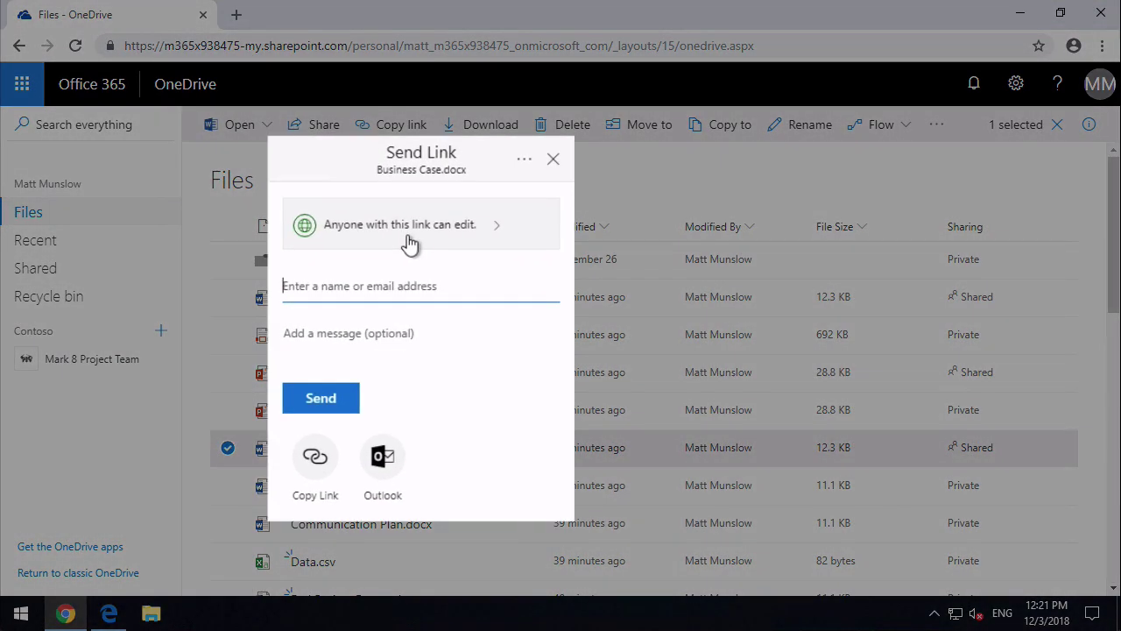
{"action": "left_click", "coordinate": [408, 243]}
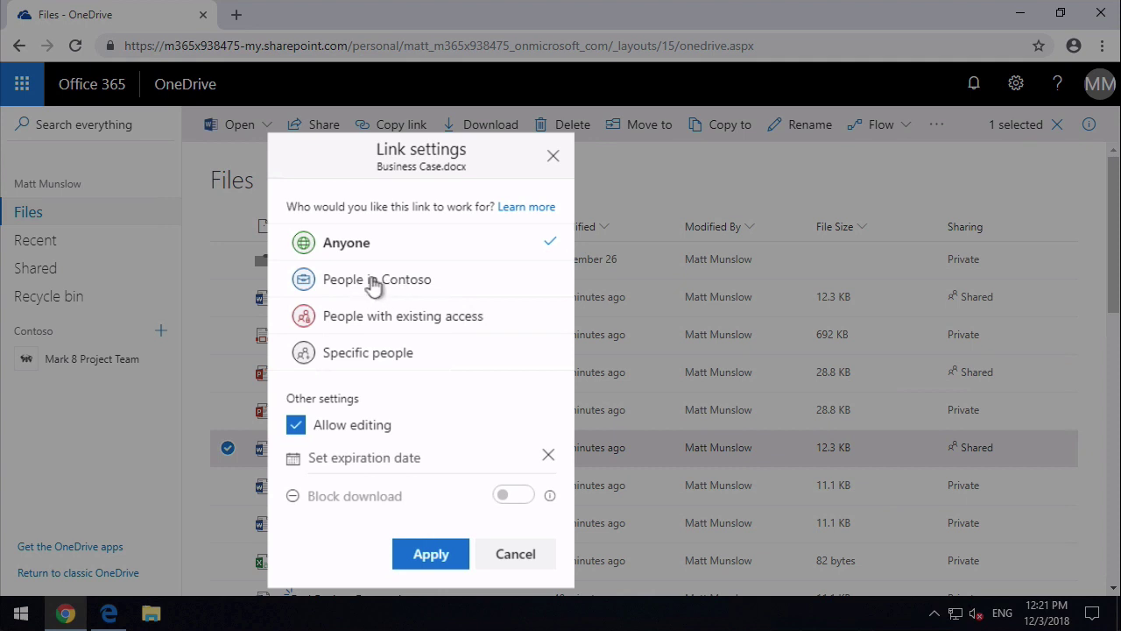
{"action": "left_click", "coordinate": [435, 286]}
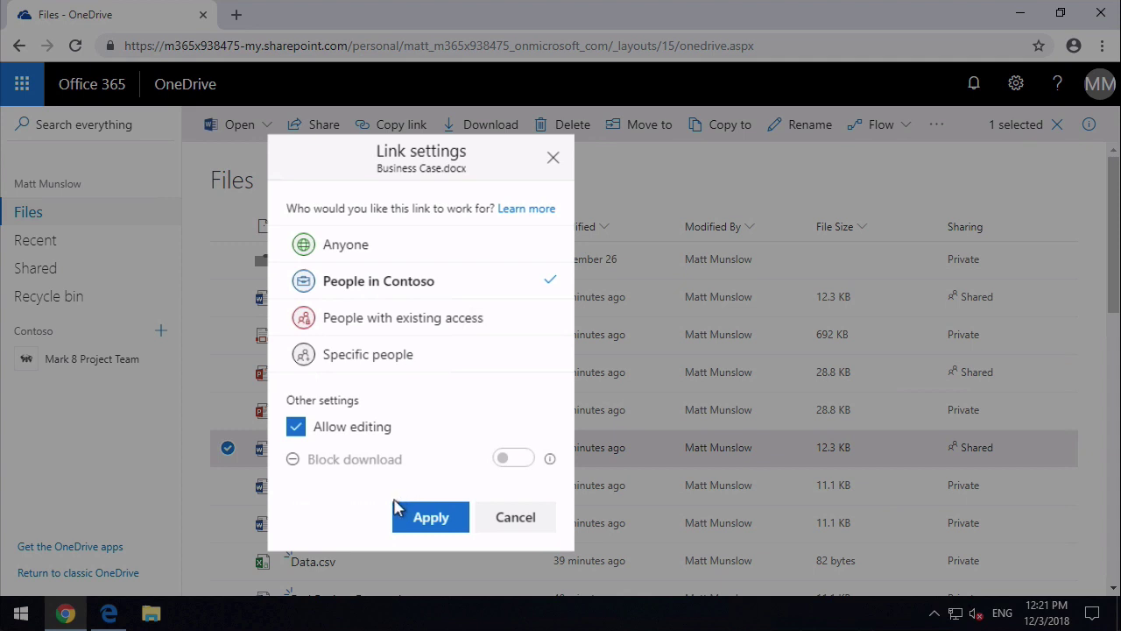
{"action": "left_click", "coordinate": [390, 427]}
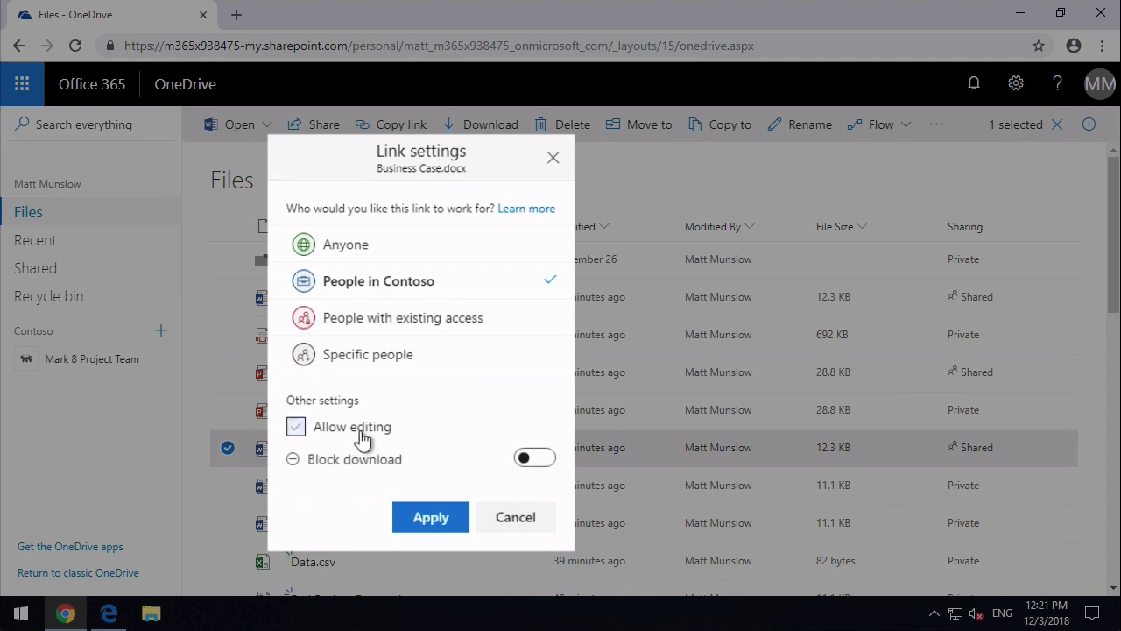
{"action": "left_click", "coordinate": [536, 459]}
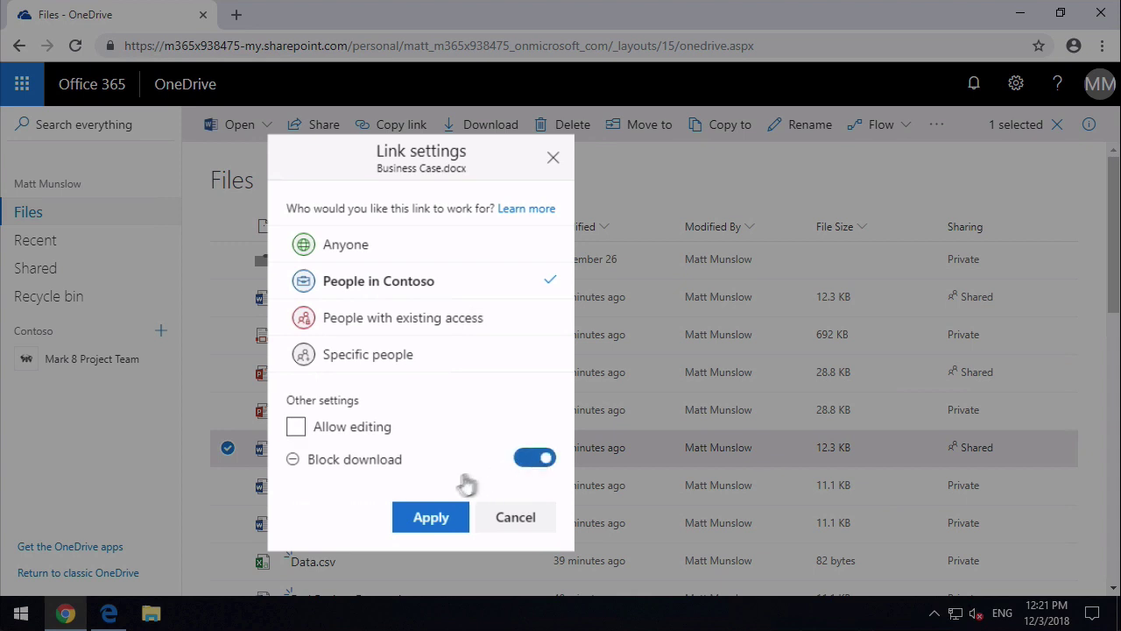
{"action": "left_click", "coordinate": [430, 522]}
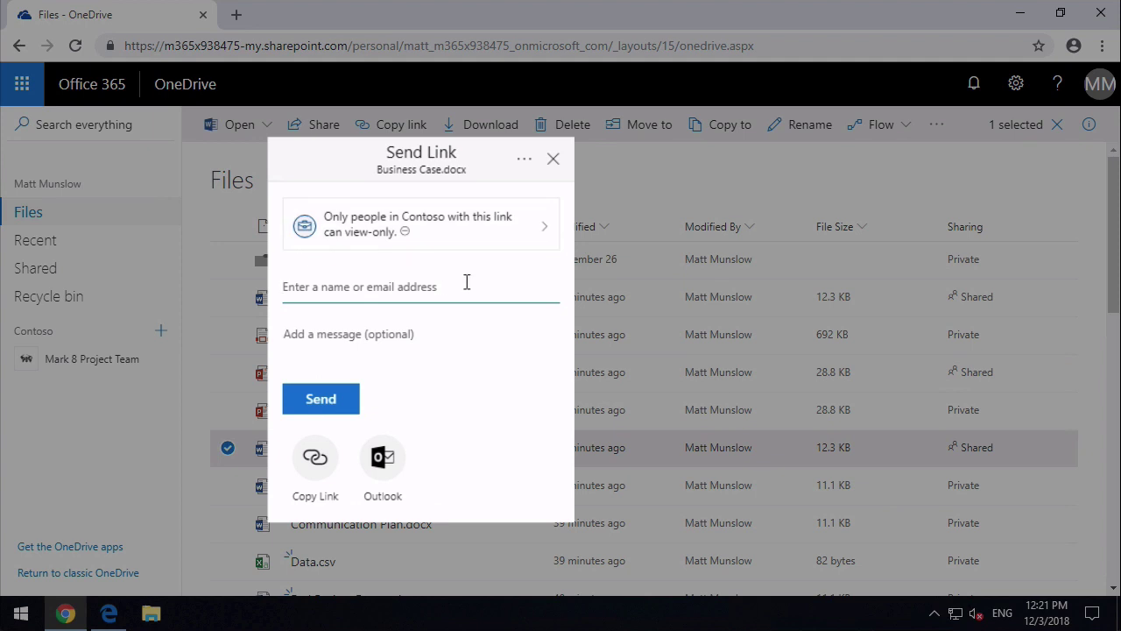
- Add two Contoso colleagues as recipients and send with the message 'please review'
{"action": "type", "text": "megan"}
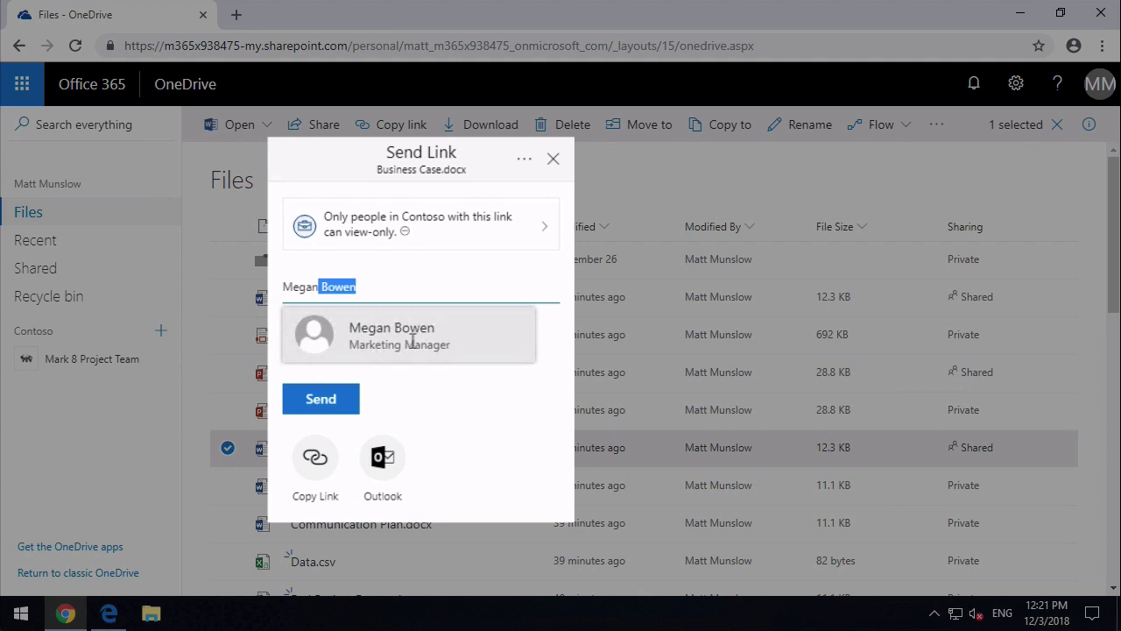
{"action": "left_click", "coordinate": [410, 341]}
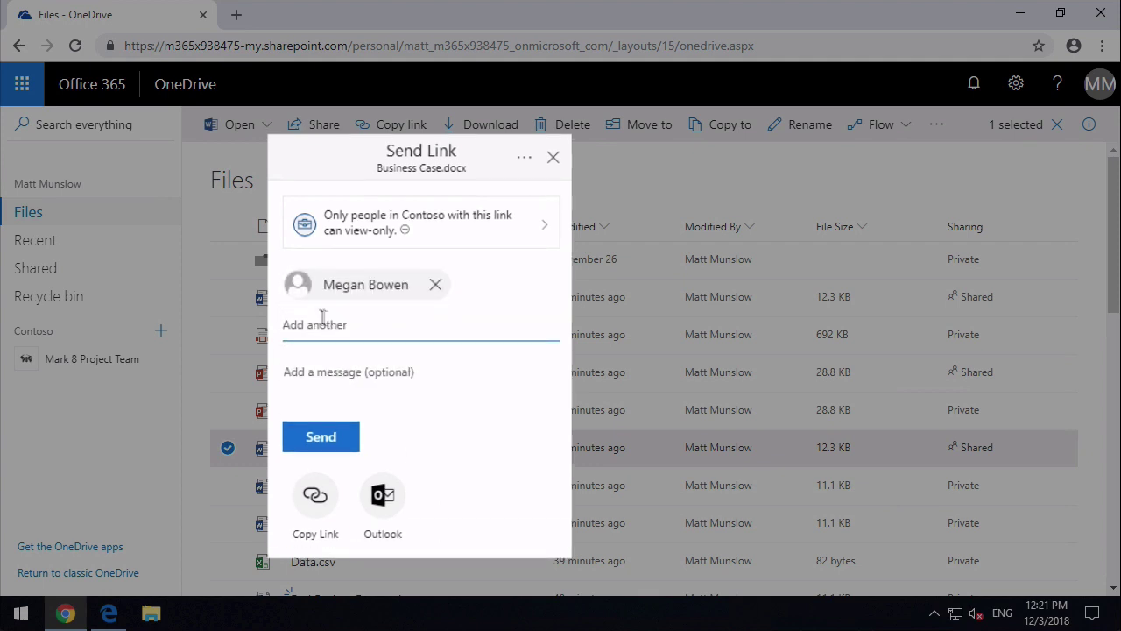
{"action": "type", "text": "alex"}
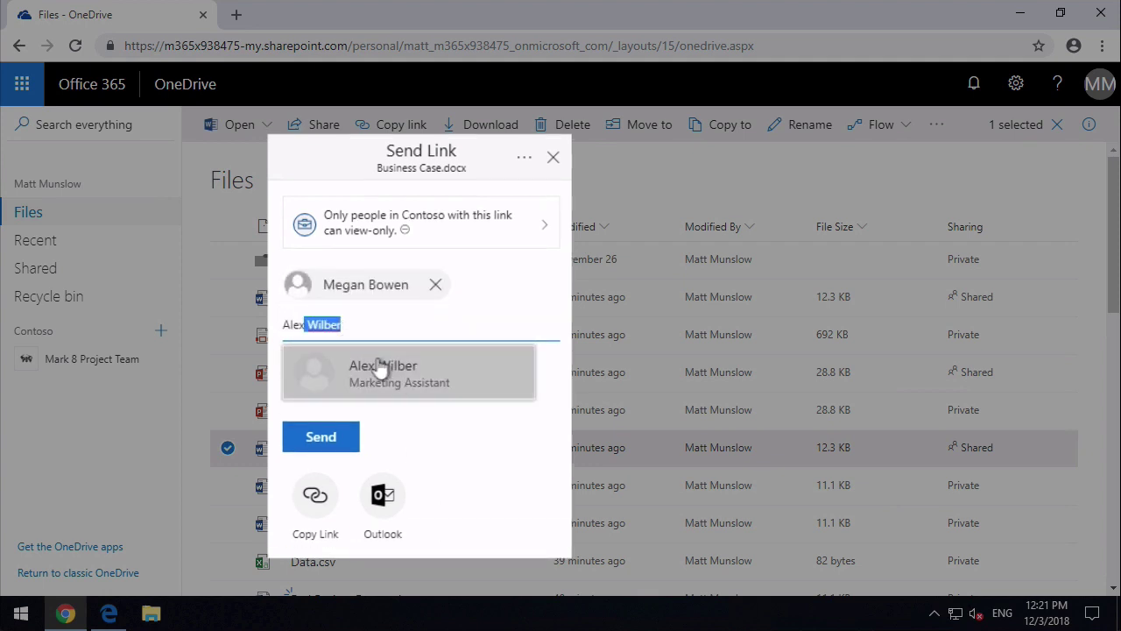
{"action": "left_click", "coordinate": [395, 379]}
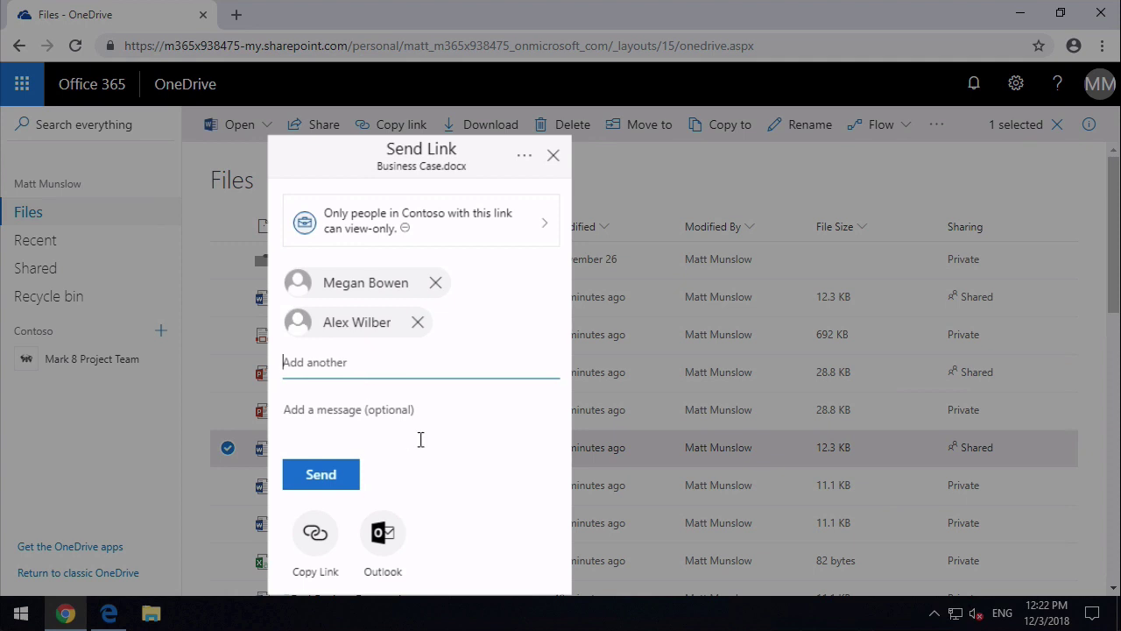
{"action": "type", "text": "please"}
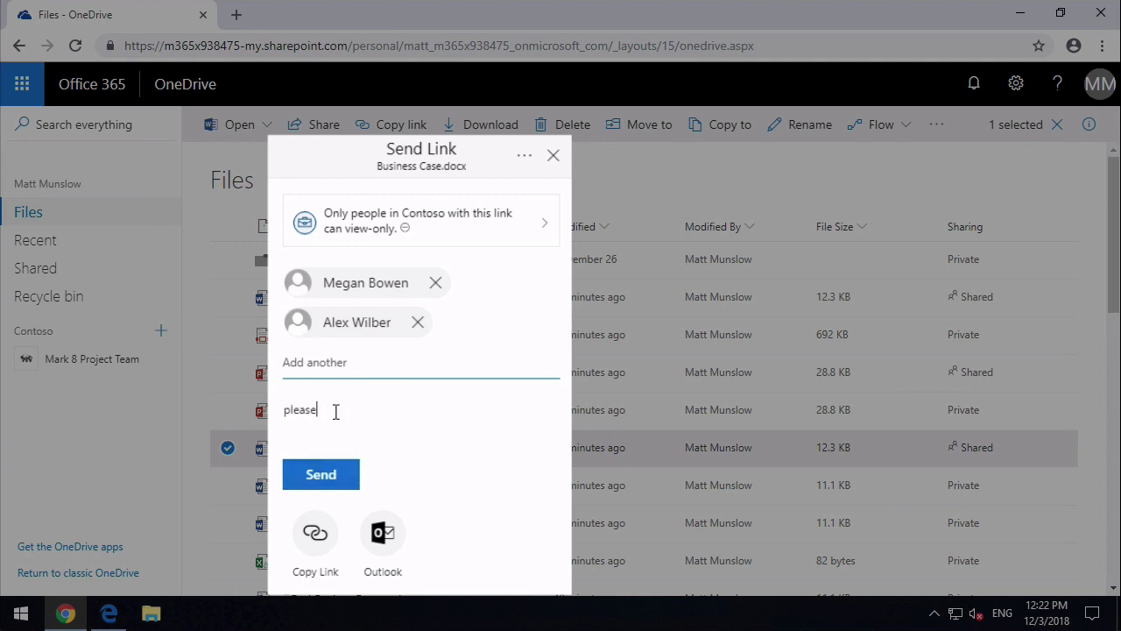
{"action": "type", "text": " review"}
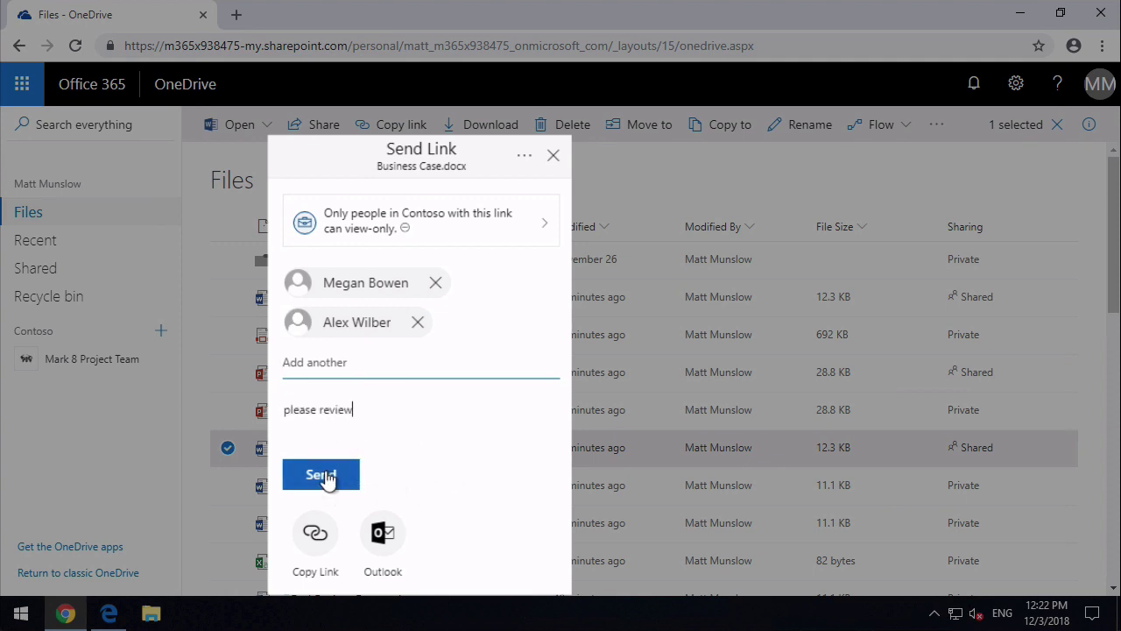
{"action": "left_click", "coordinate": [327, 476]}
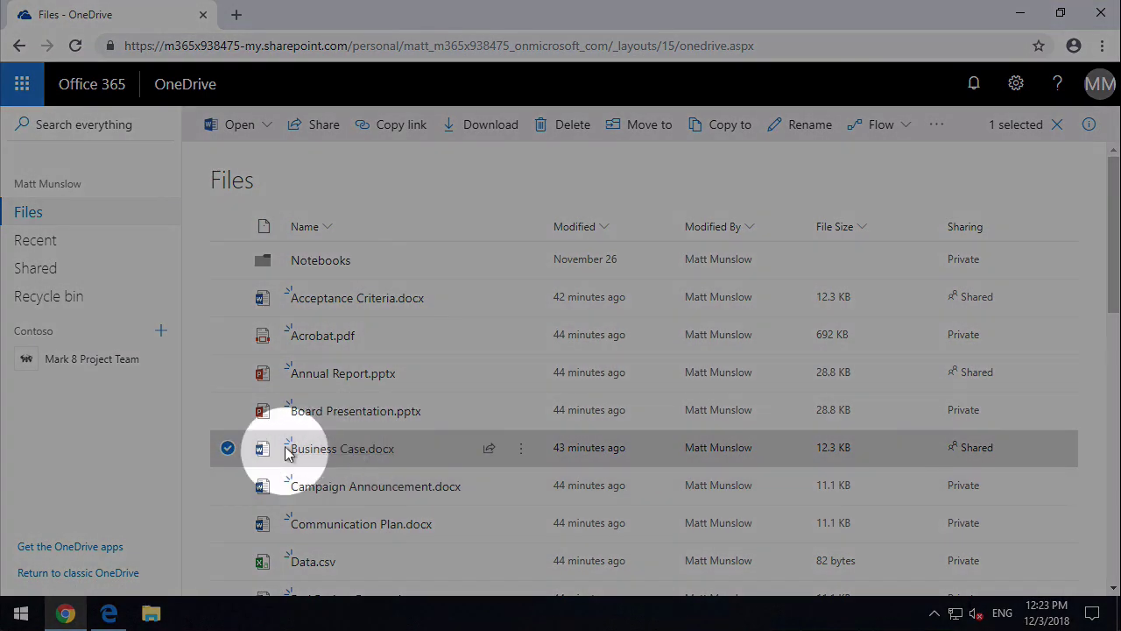
- Open the Details pane for Business Case.docx and scroll down to Has Access
{"action": "mouse_move", "coordinate": [413, 453]}
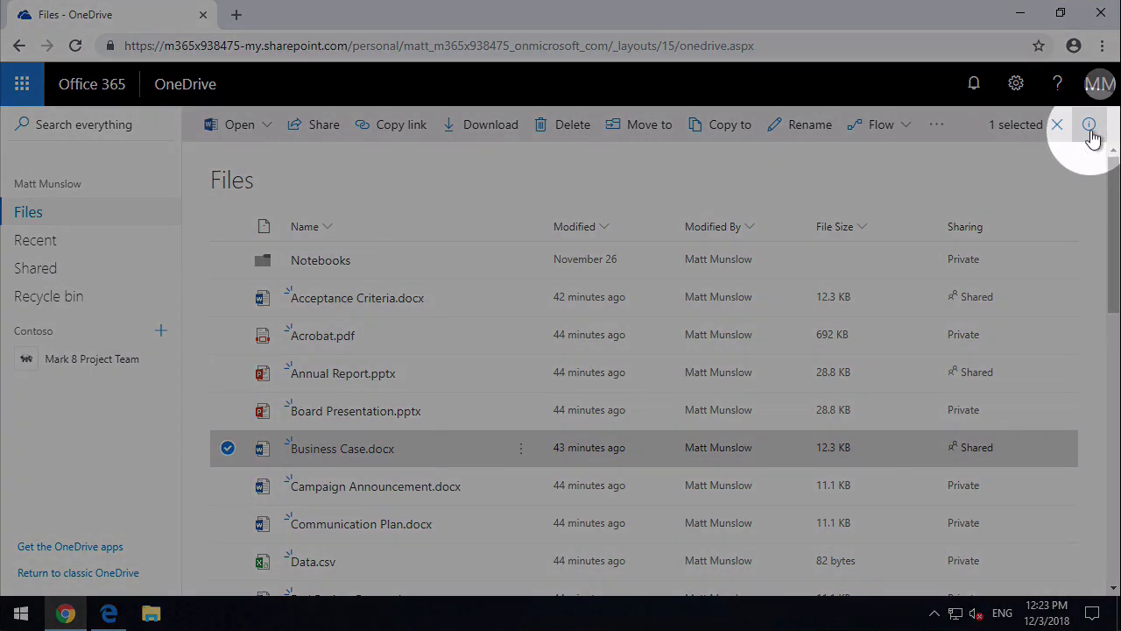
{"action": "left_click", "coordinate": [1089, 127]}
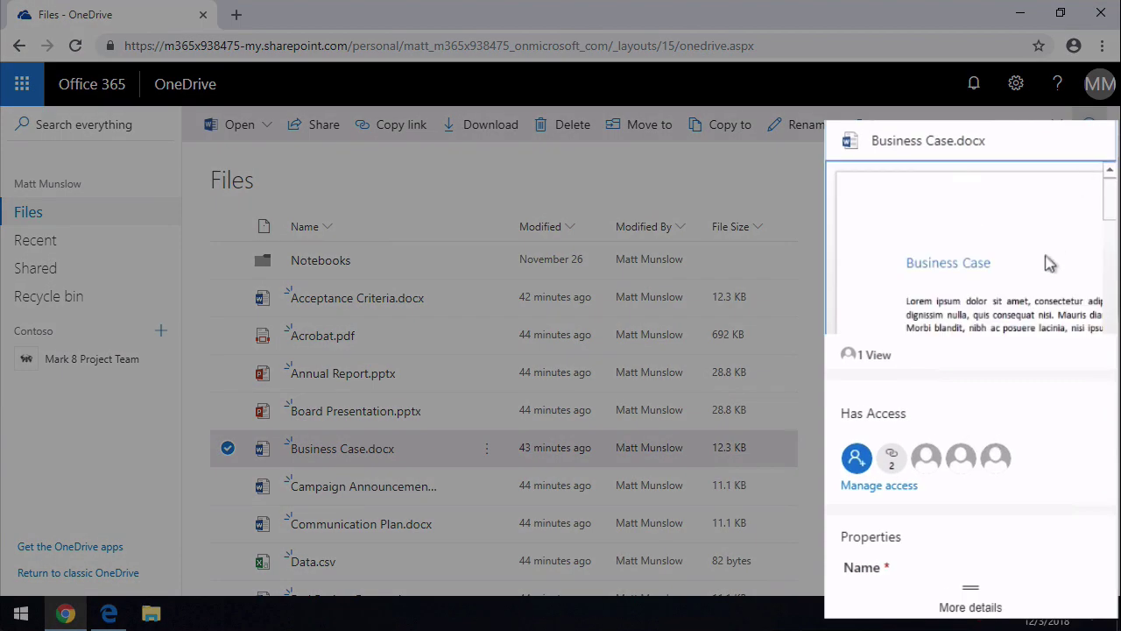
{"action": "scroll", "coordinate": [1029, 276], "scroll_direction": "down", "scroll_amount": 2}
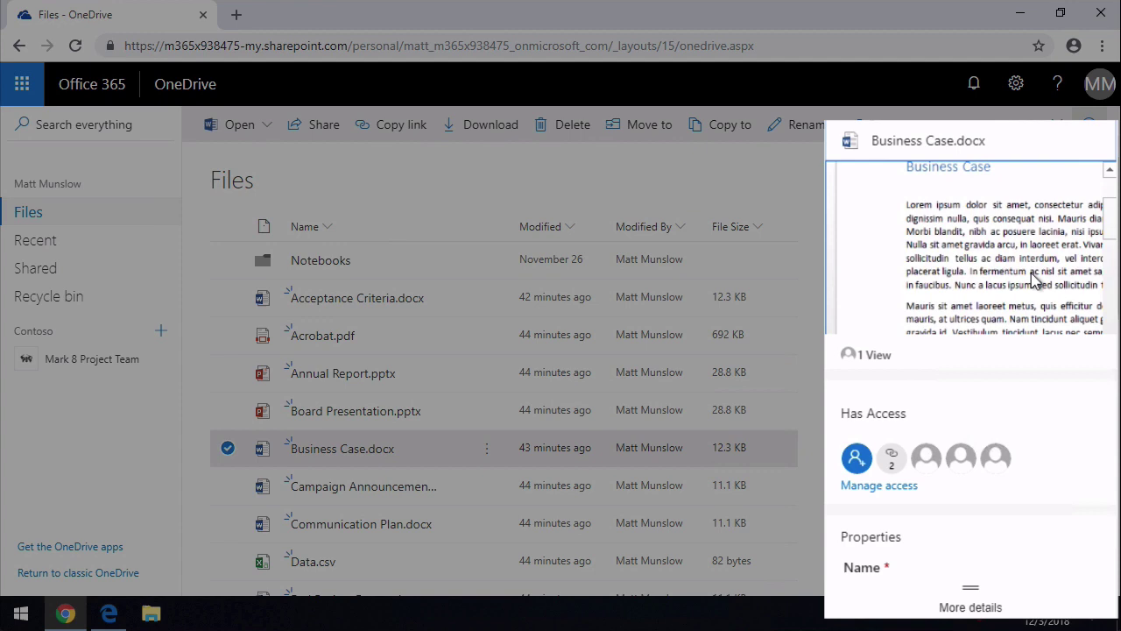
{"action": "scroll", "coordinate": [1051, 450], "scroll_direction": "down", "scroll_amount": 3}
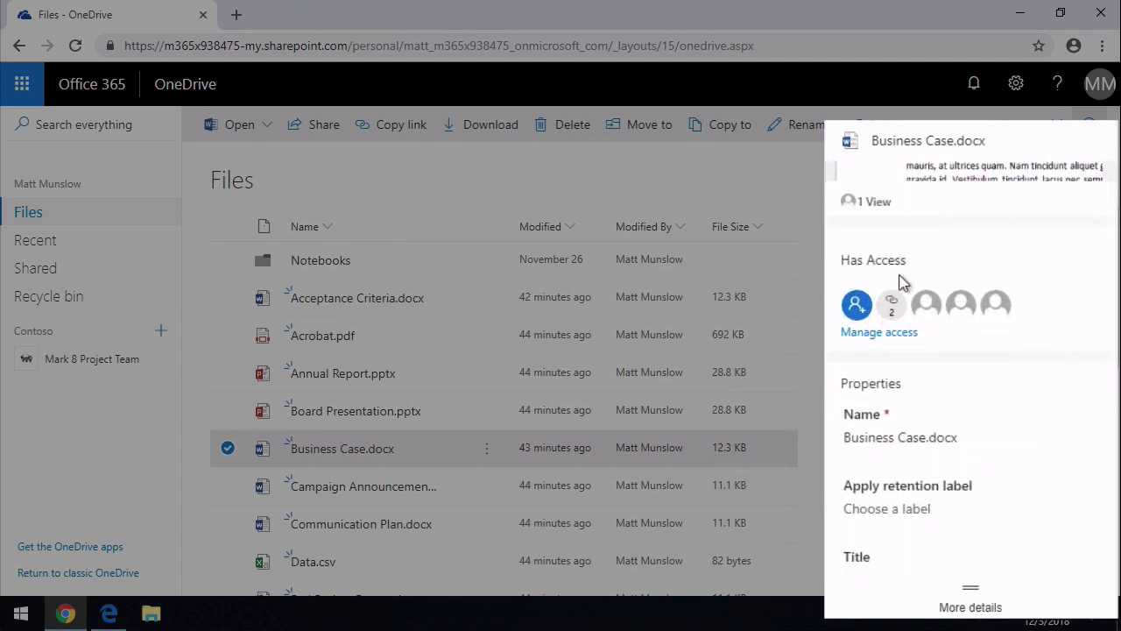
- Open Manage Access and view settings of the 'Anyone with this link can view' link
{"action": "left_click", "coordinate": [901, 334]}
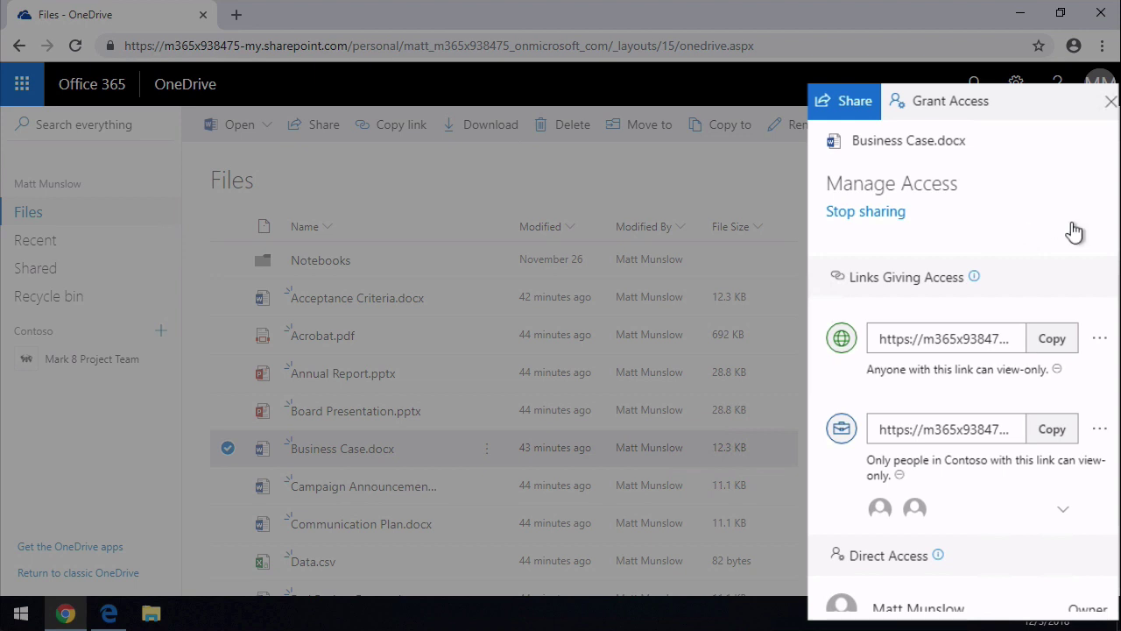
{"action": "scroll", "coordinate": [1086, 508], "scroll_direction": "down", "scroll_amount": 1}
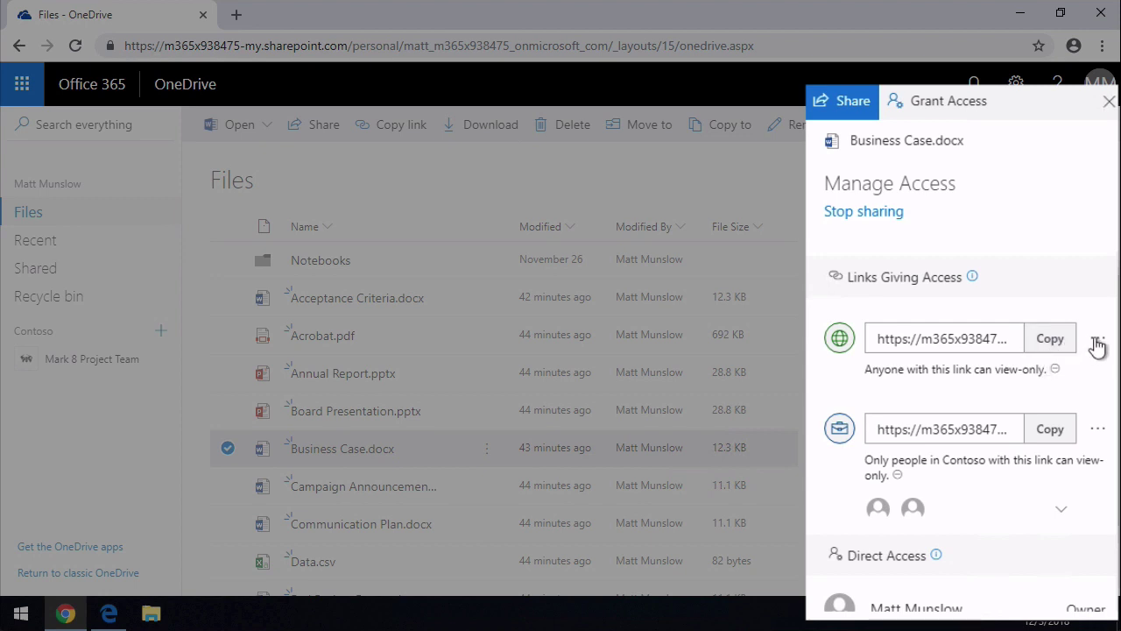
{"action": "left_click", "coordinate": [1097, 343]}
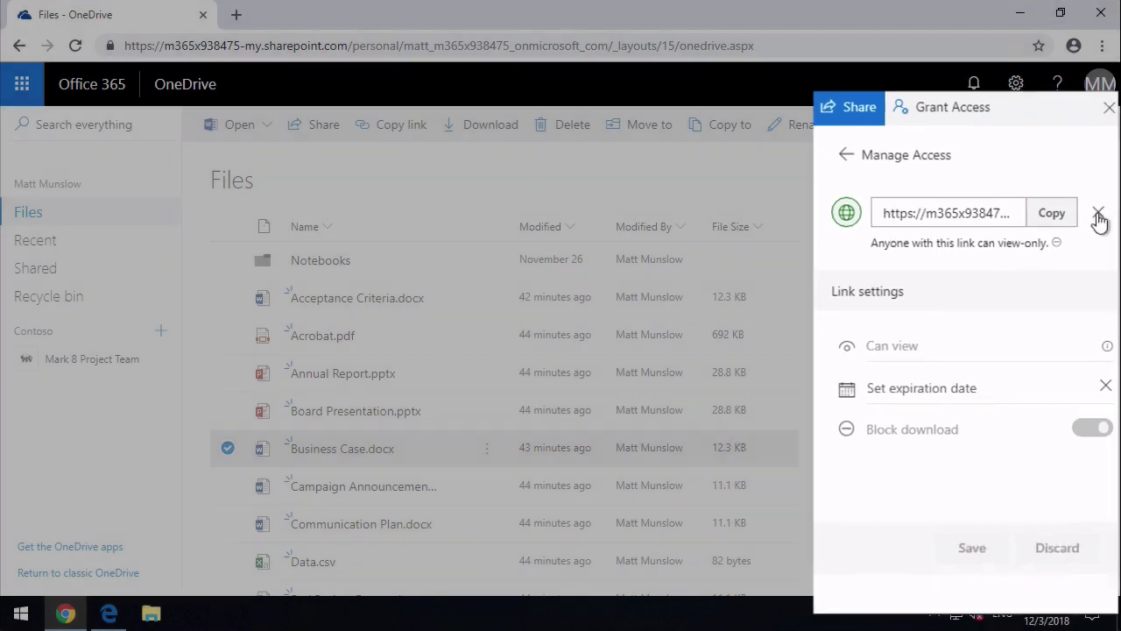
- Remove the Anyone view-only link and confirm with Delete link
{"action": "left_click", "coordinate": [1097, 213]}
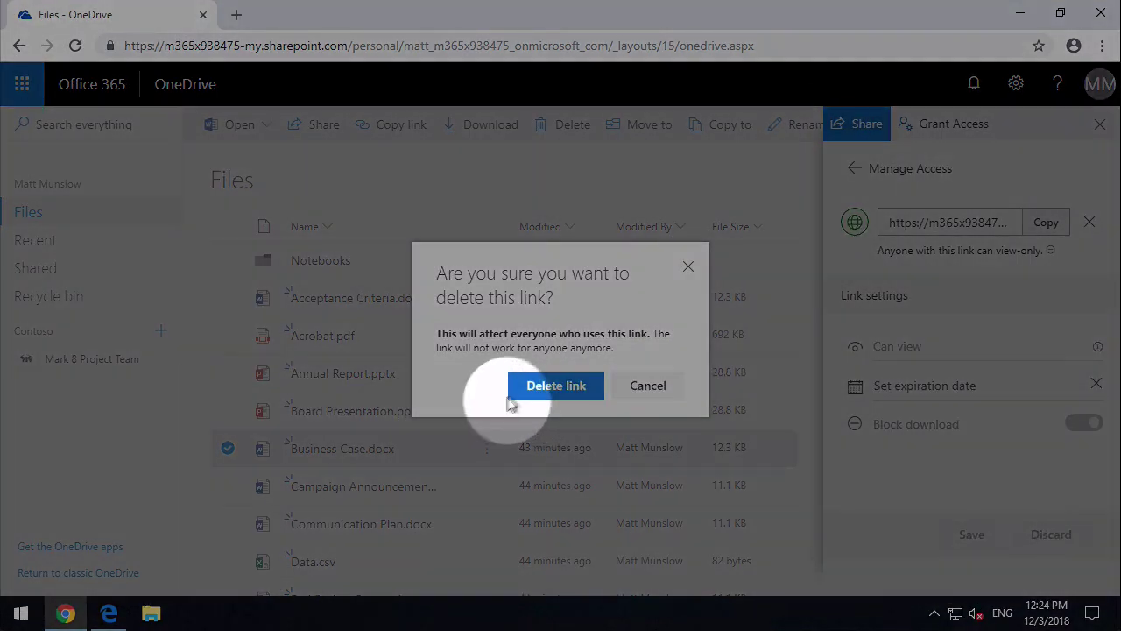
{"action": "left_click", "coordinate": [550, 387]}
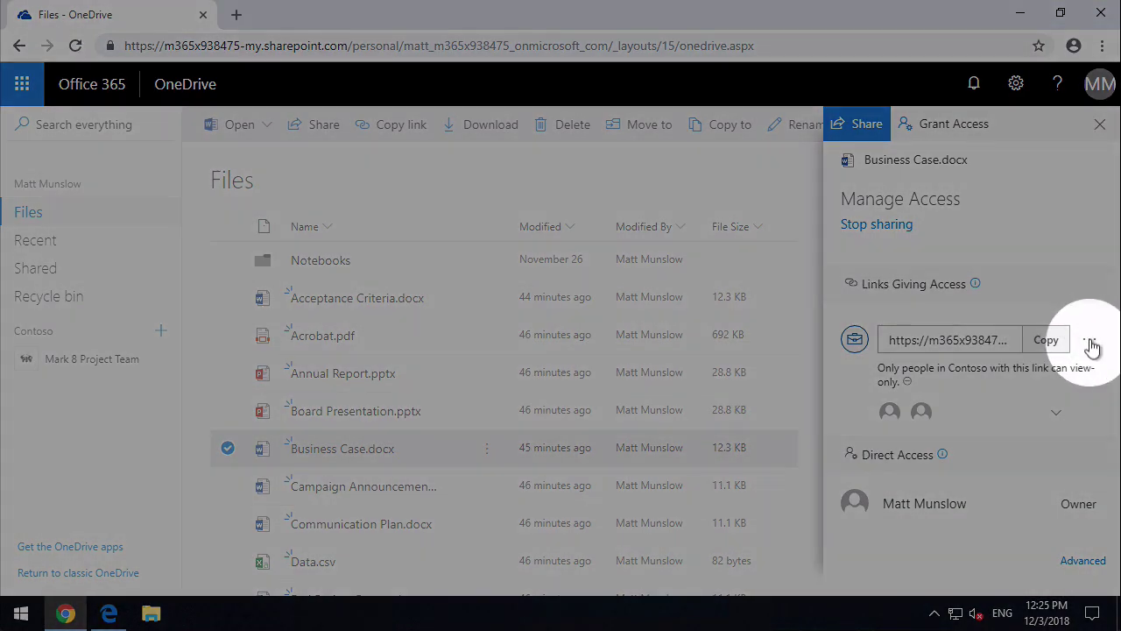
- Delete the Contoso view-only link for Business Case.docx and confirm the deletion
{"action": "left_click", "coordinate": [1091, 346]}
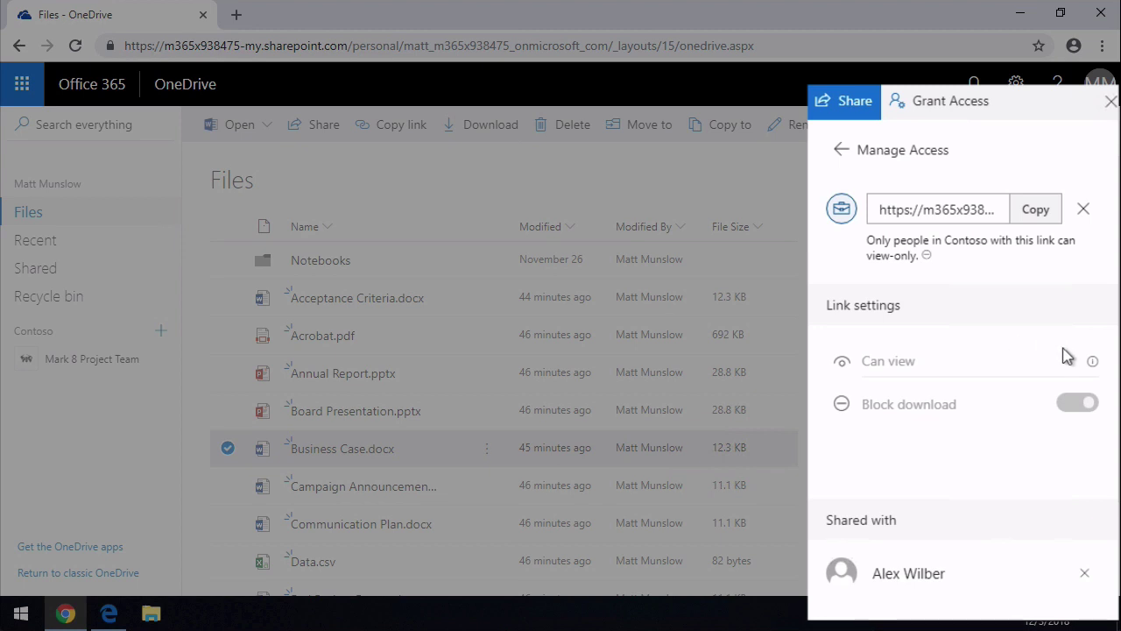
{"action": "mouse_move", "coordinate": [1093, 364]}
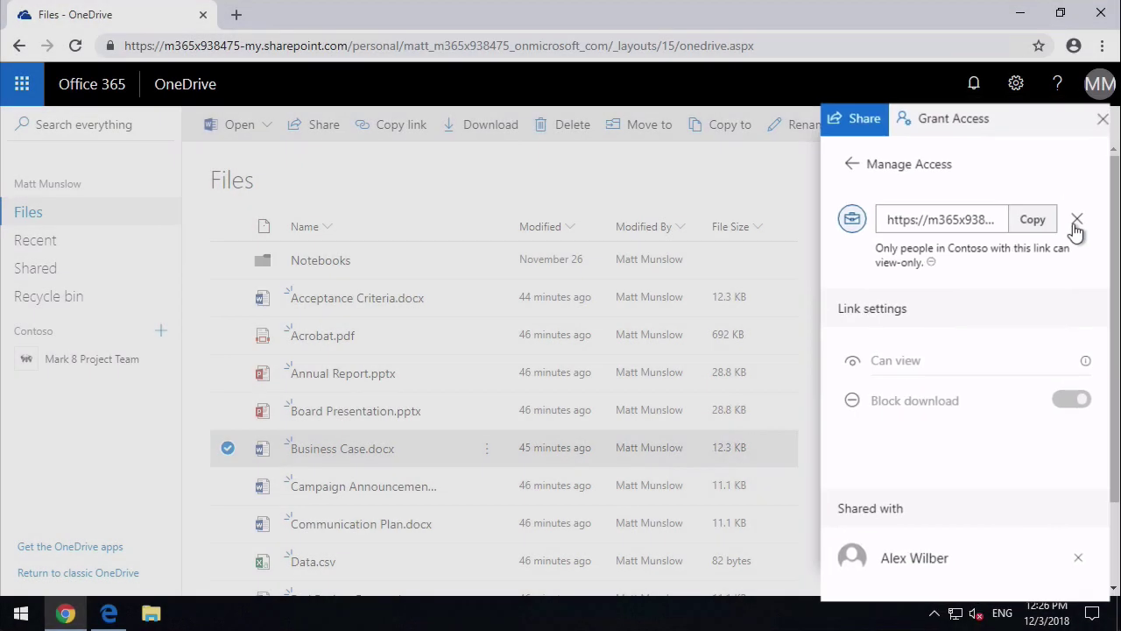
{"action": "left_click", "coordinate": [1083, 214]}
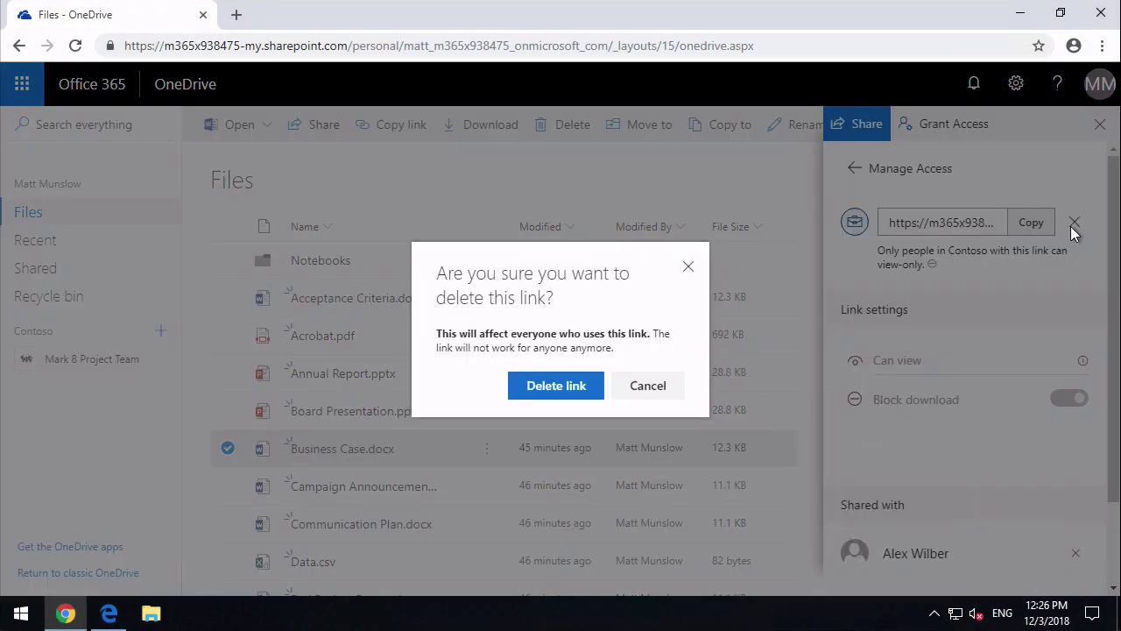
{"action": "left_click", "coordinate": [555, 388]}
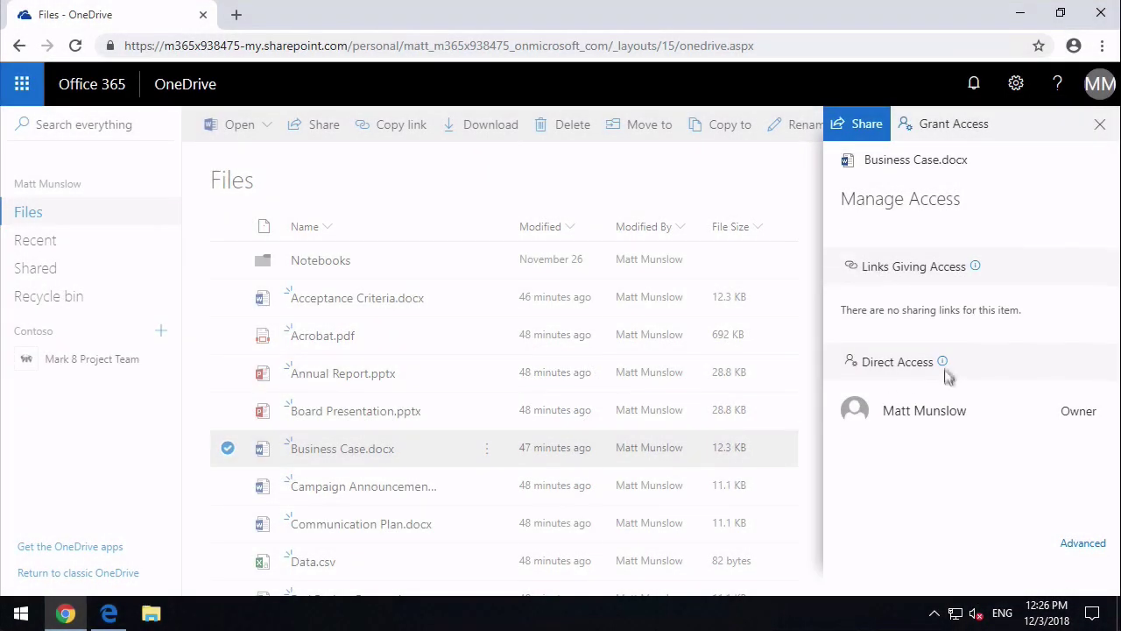
- Close the side panes and start a Business Case.docx share link for People in Contoso, editing off
{"action": "left_click", "coordinate": [1099, 126]}
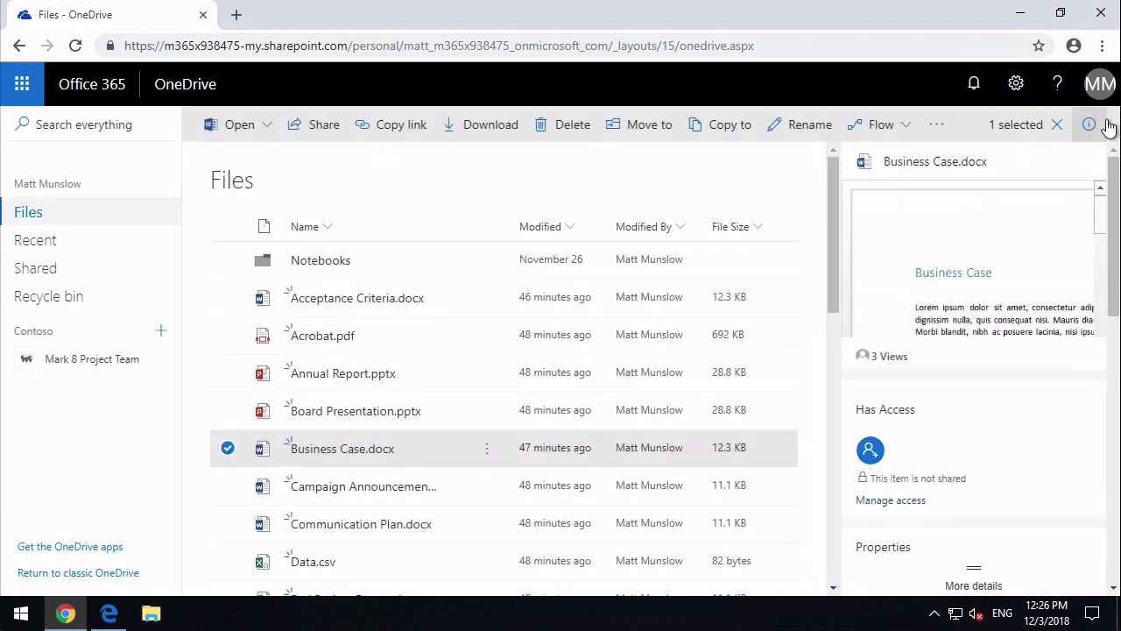
{"action": "left_click", "coordinate": [1088, 125]}
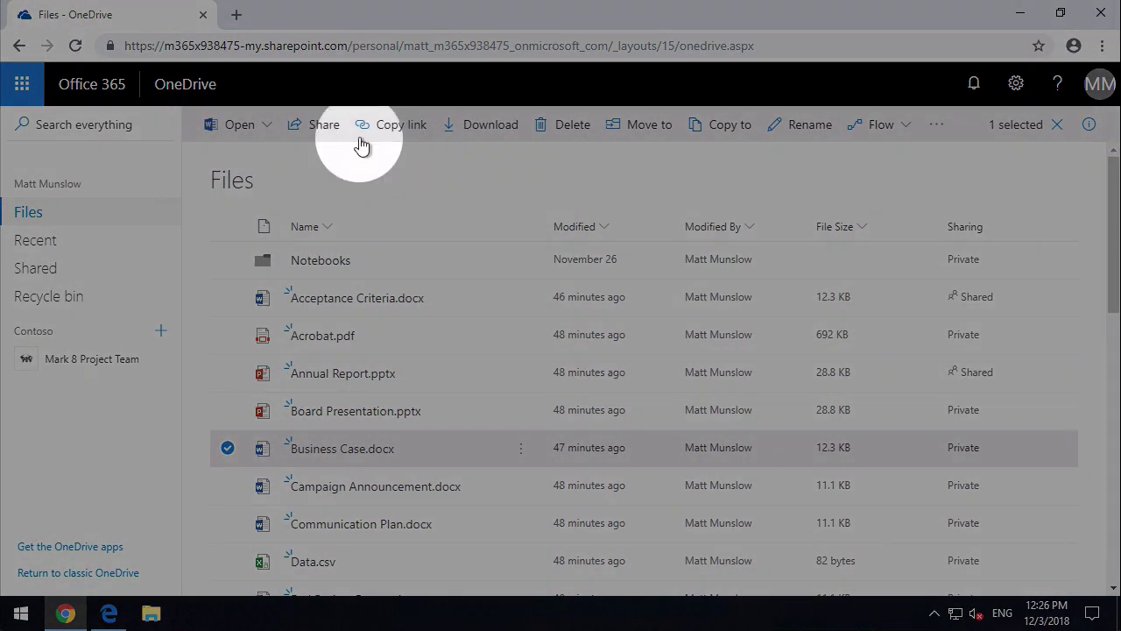
{"action": "left_click", "coordinate": [313, 131]}
{"action": "left_click", "coordinate": [360, 238]}
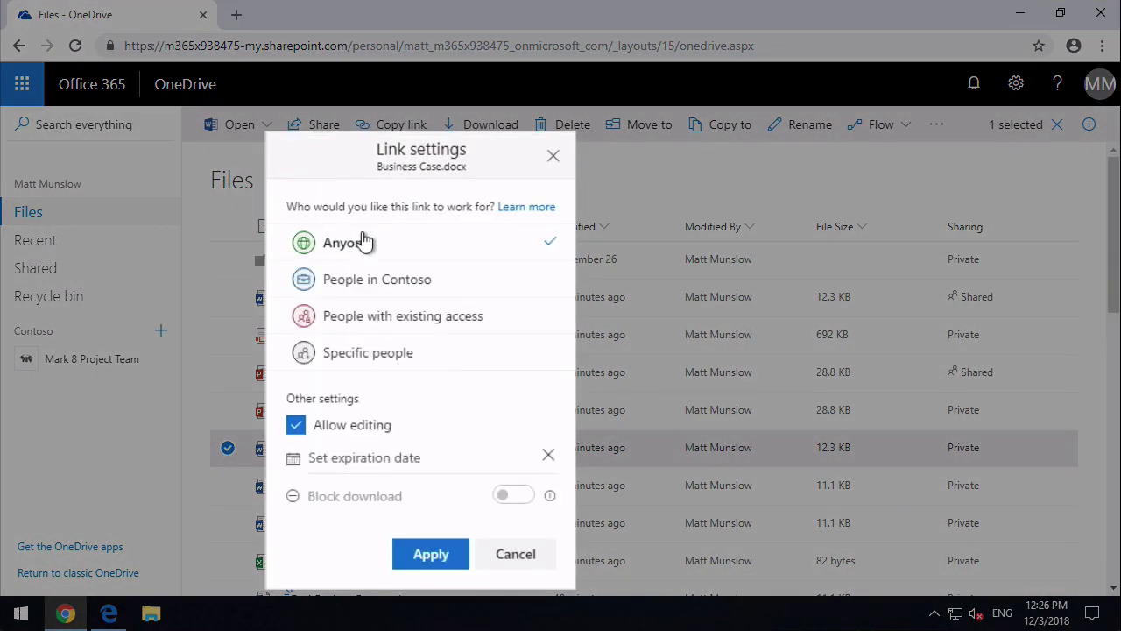
{"action": "left_click", "coordinate": [376, 289]}
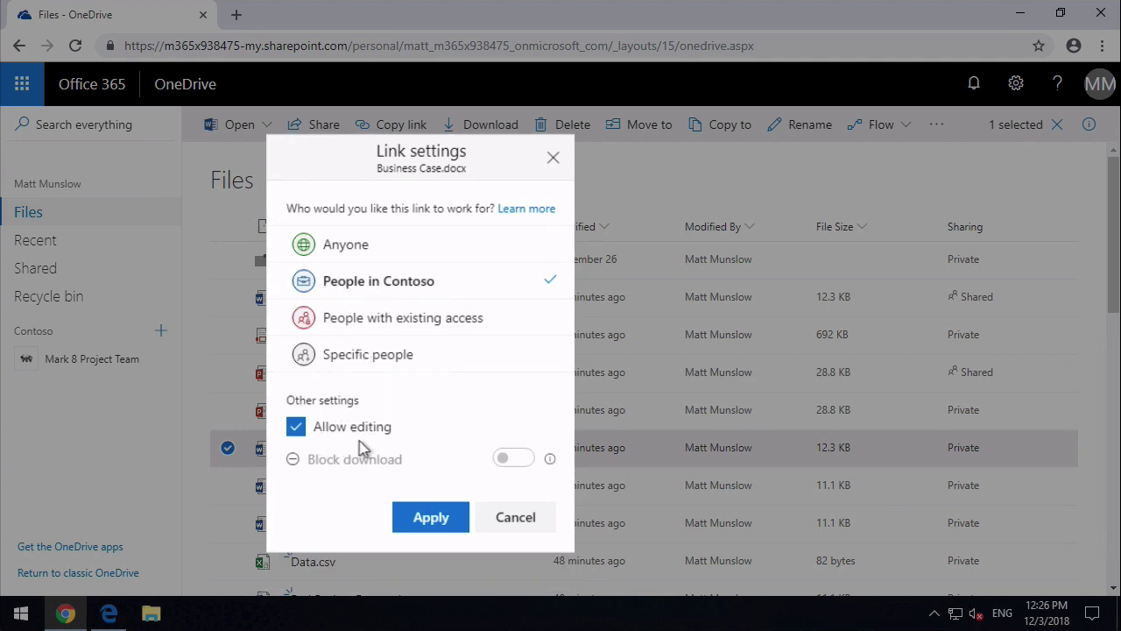
{"action": "left_click", "coordinate": [359, 431]}
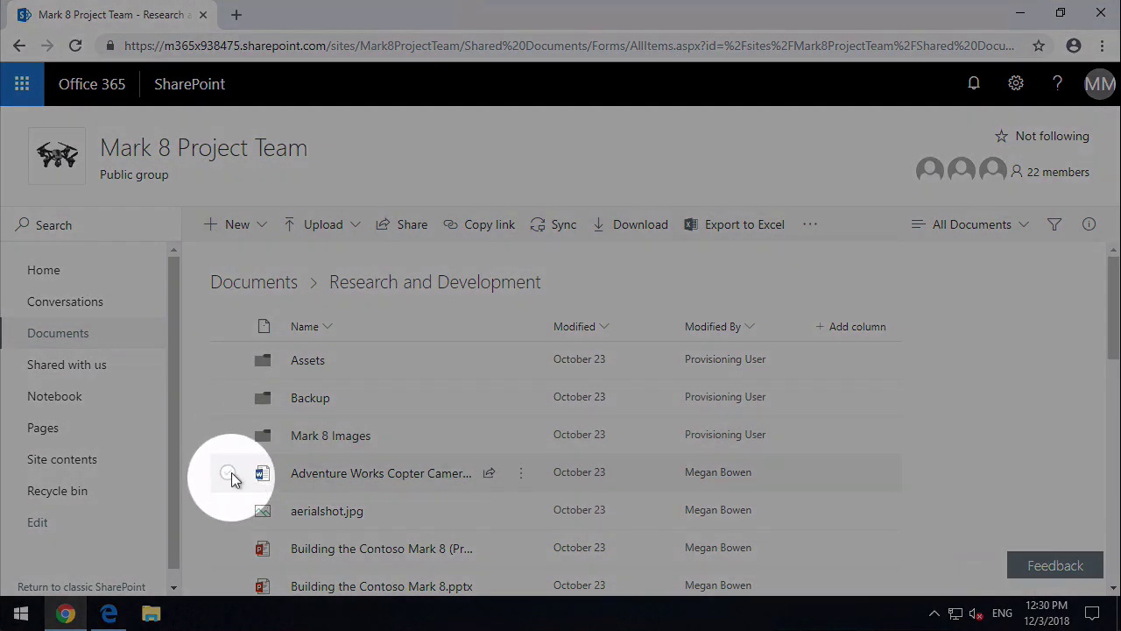
- Share the Adventure Works Copter document via a view-only, download-blocked link, adding a colleague as recipient
{"action": "left_click", "coordinate": [228, 474]}
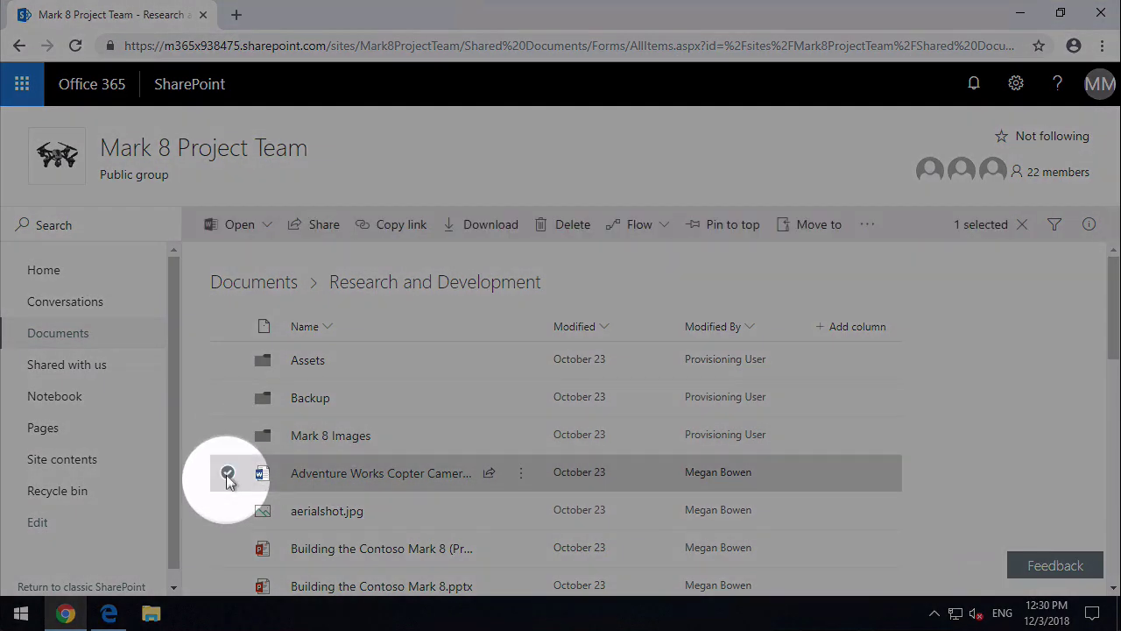
{"action": "left_click", "coordinate": [312, 231]}
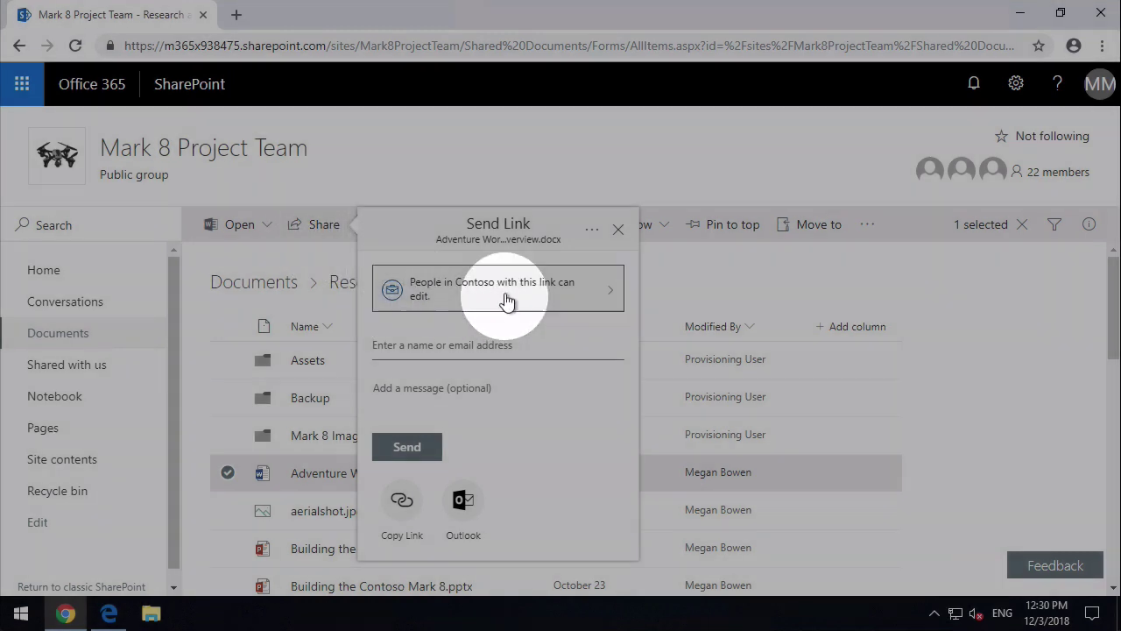
{"action": "left_click", "coordinate": [503, 298]}
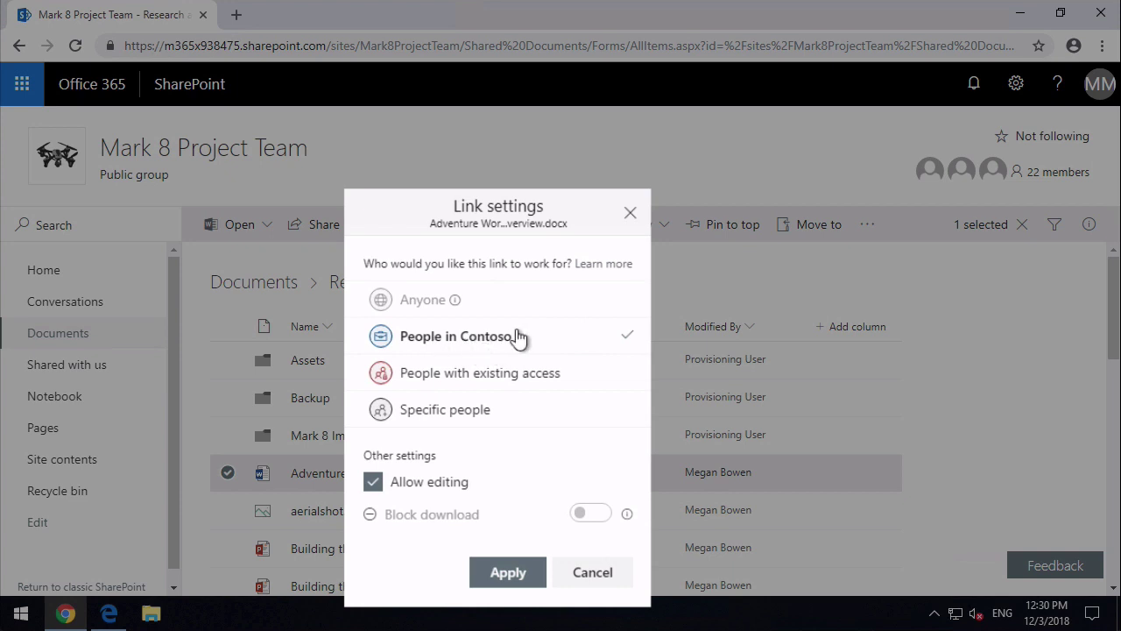
{"action": "left_click", "coordinate": [430, 484]}
{"action": "left_click", "coordinate": [610, 514]}
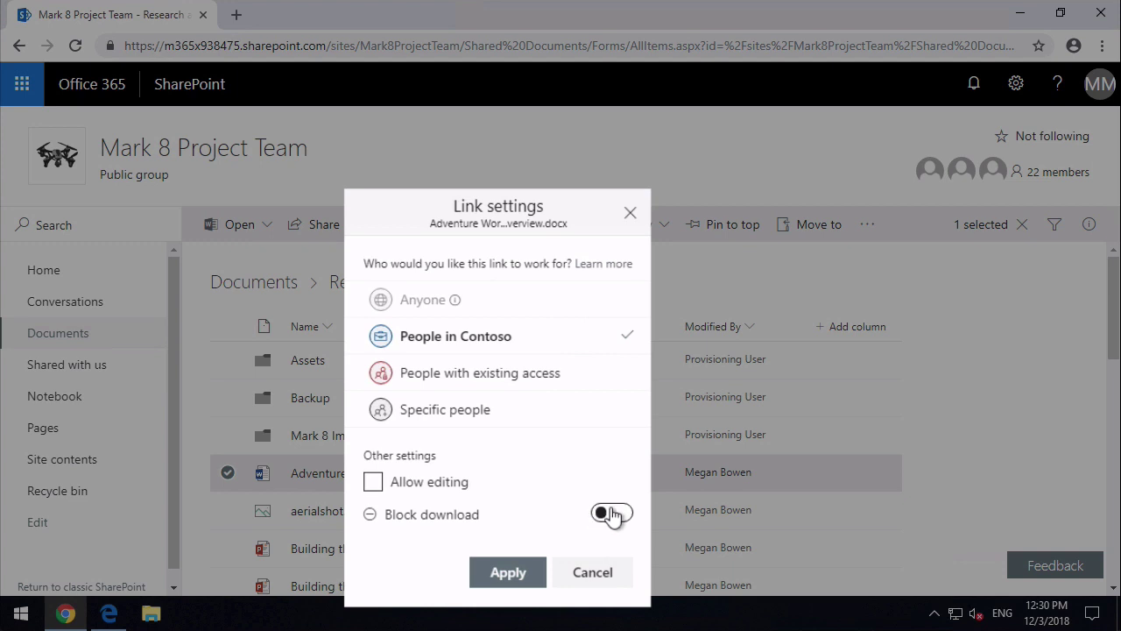
{"action": "left_click", "coordinate": [508, 571]}
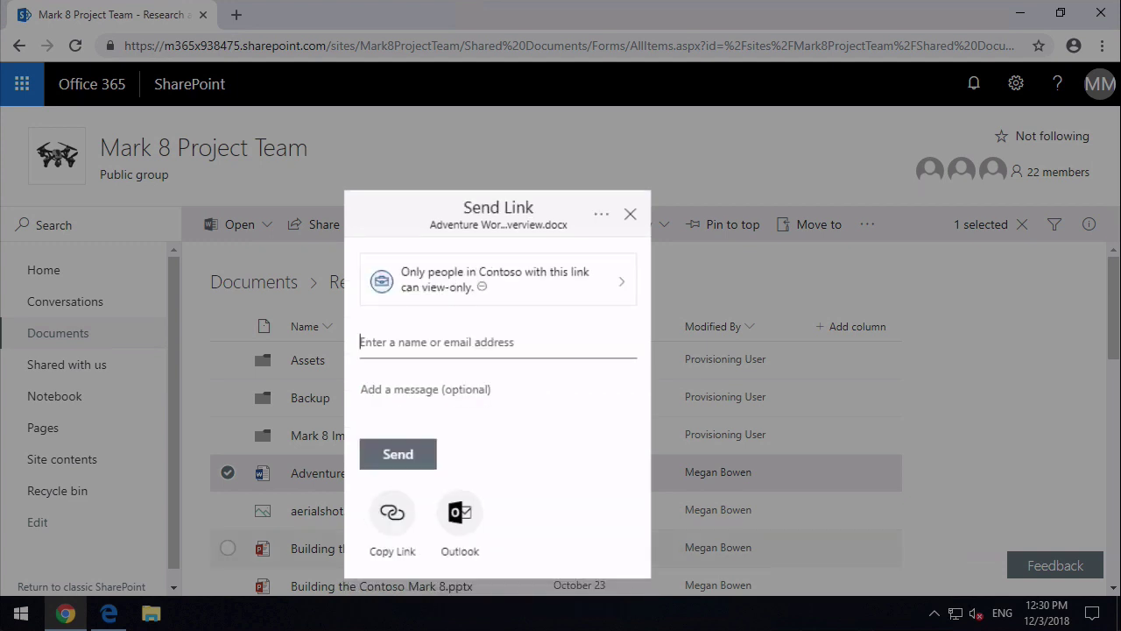
{"action": "type", "text": "alex"}
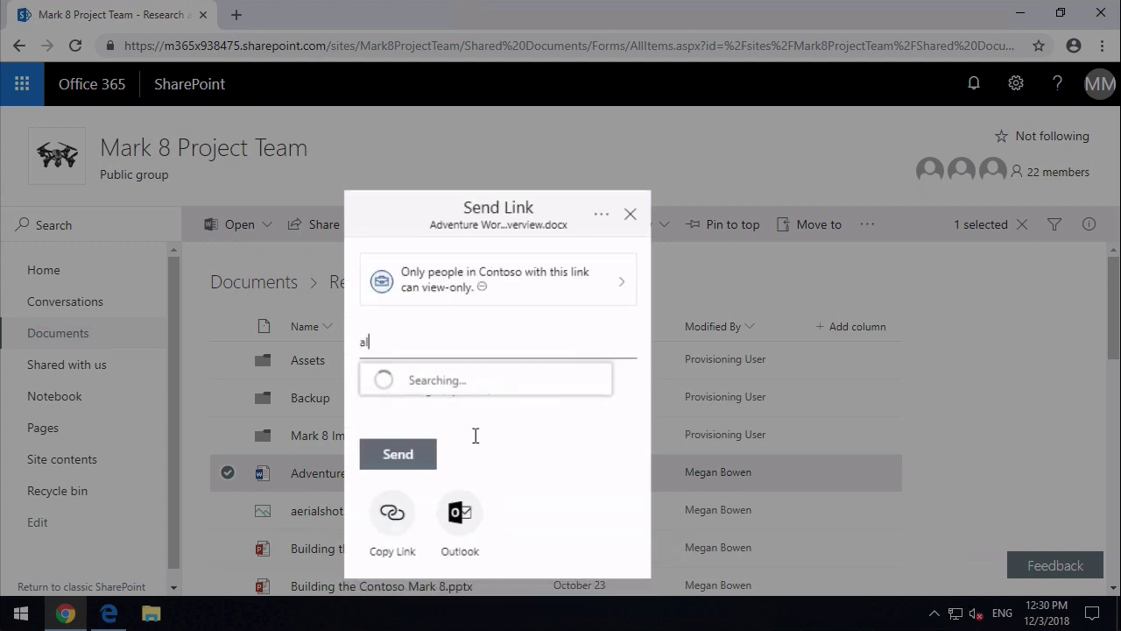
{"action": "left_click", "coordinate": [482, 390]}
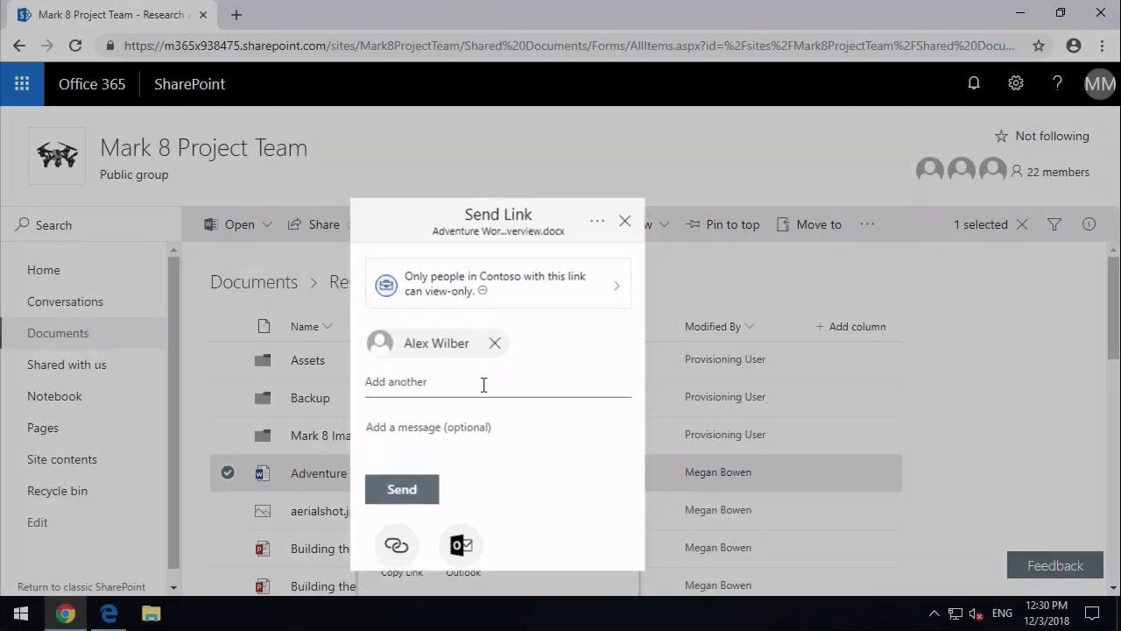